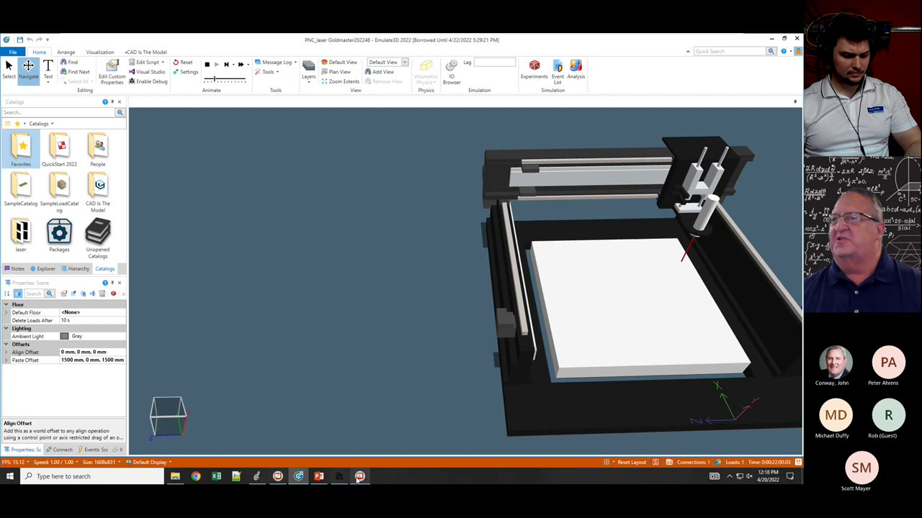
- Switch to the Programmable Numerical Control station and run AB_LOGO PROGRAM E3D1, continuing past its optional stop
left_click(359, 476)
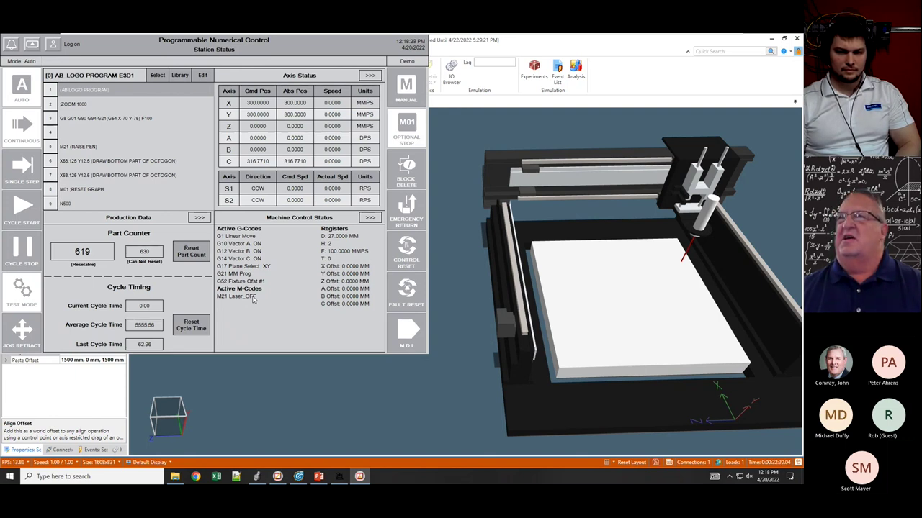
left_click(25, 214)
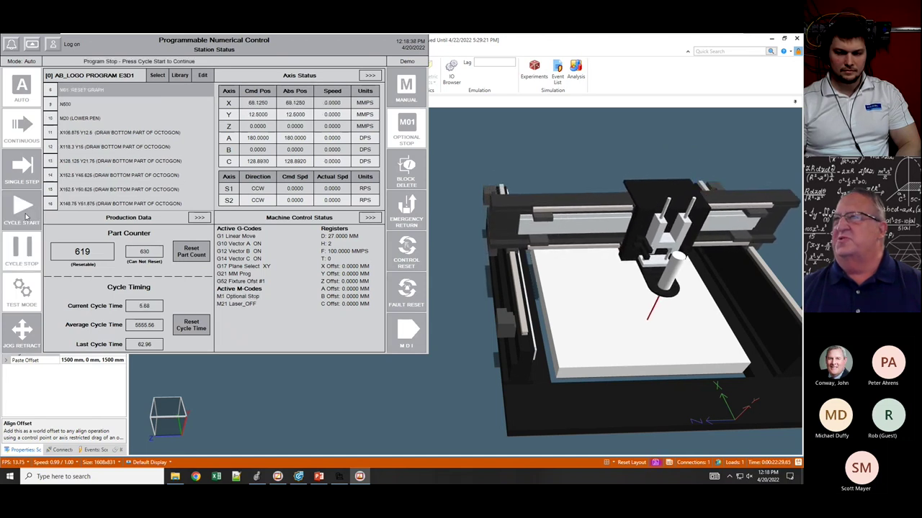
left_click(25, 214)
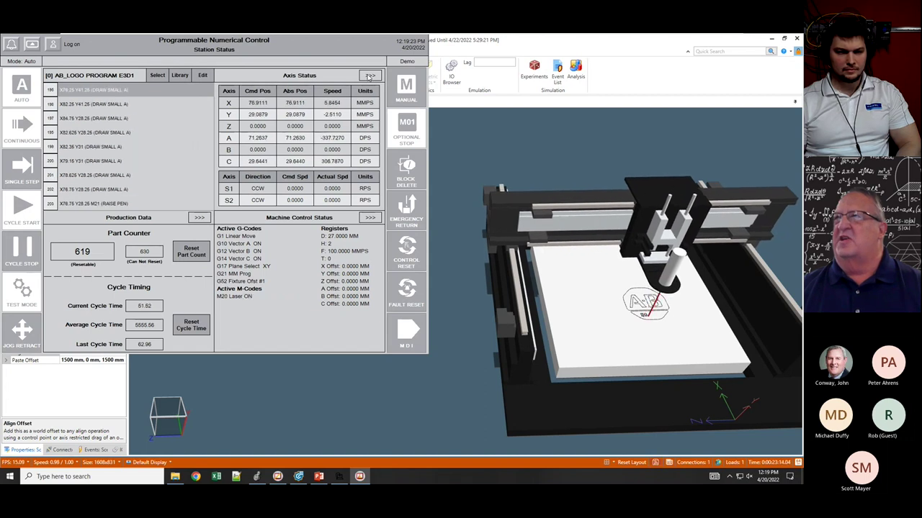
- Review the axis state flags and the position error, current and capacity readings, and return towards the axis positions
left_click(370, 76)
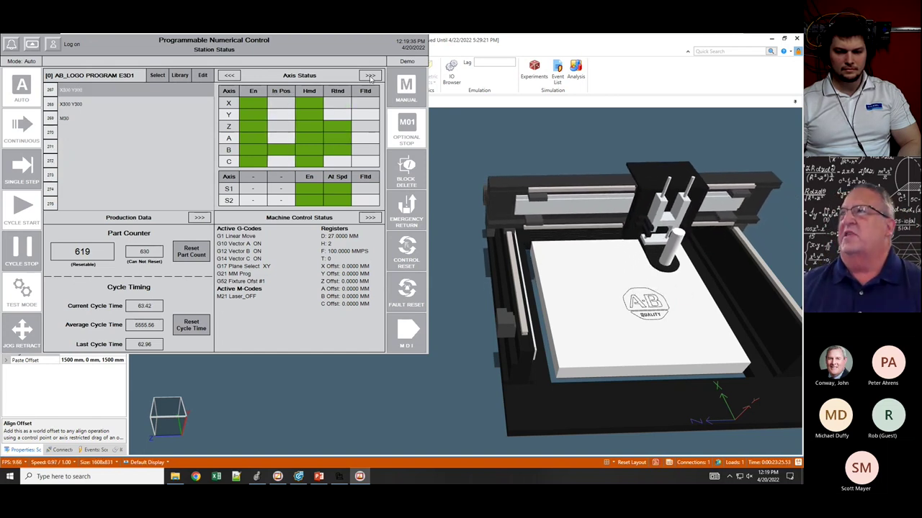
left_click(369, 76)
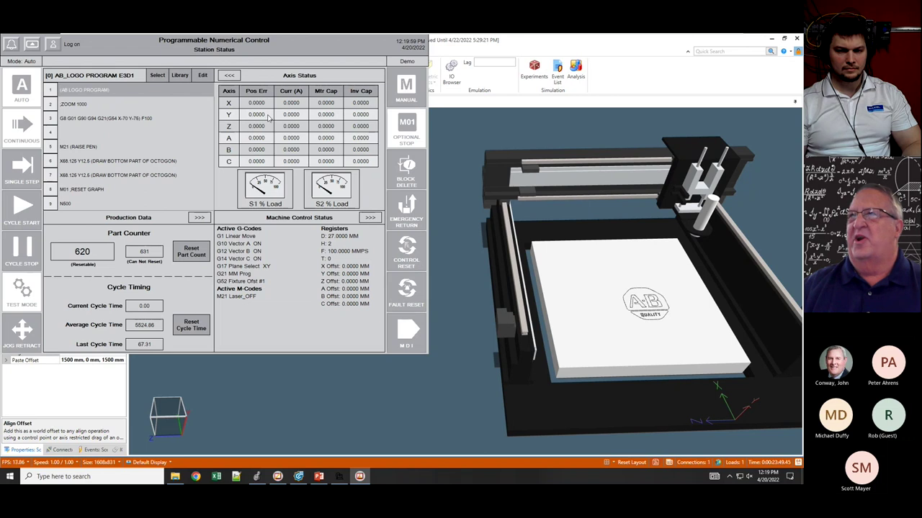
left_click(229, 76)
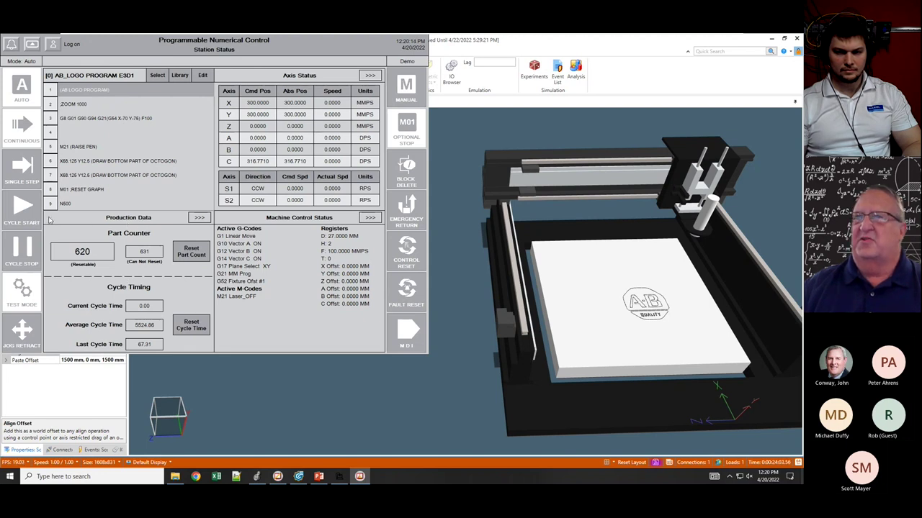
- Restart the logo program, show the XY tool path display, clear its old trace and continue past the optional stop
left_click(20, 210)
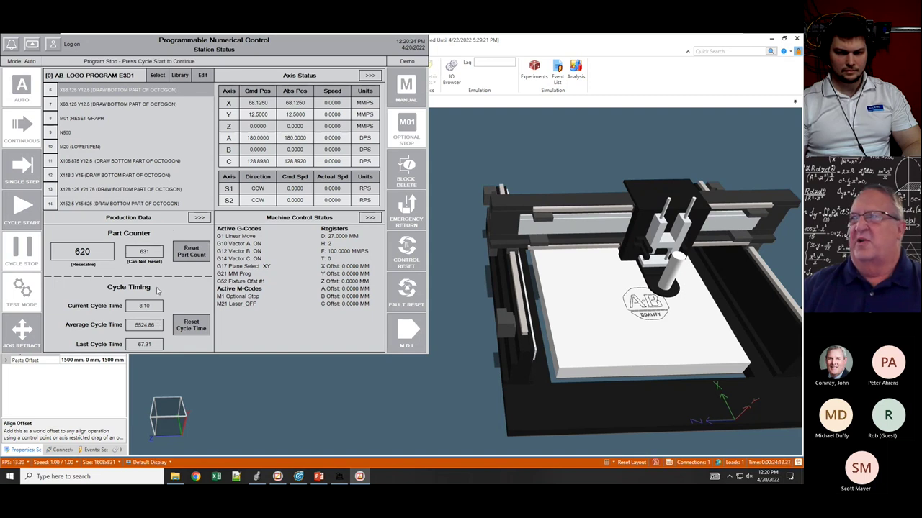
left_click(199, 218)
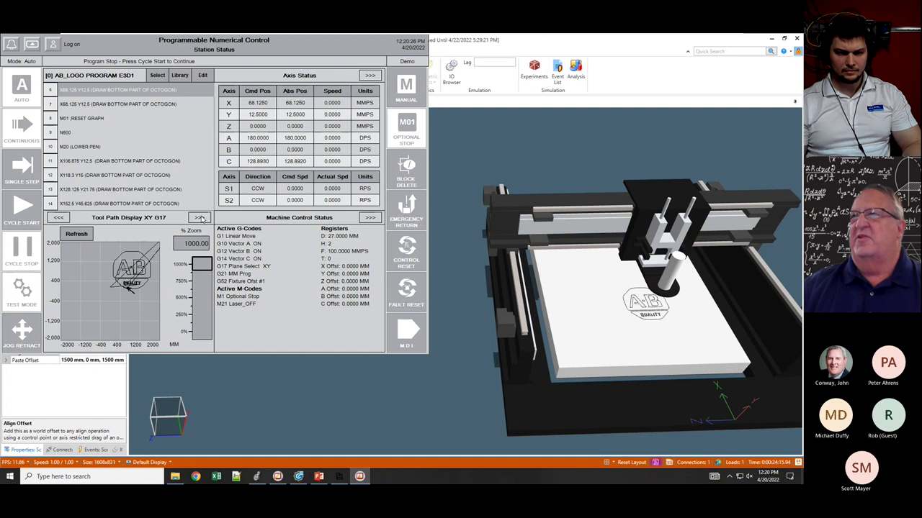
left_click(77, 236)
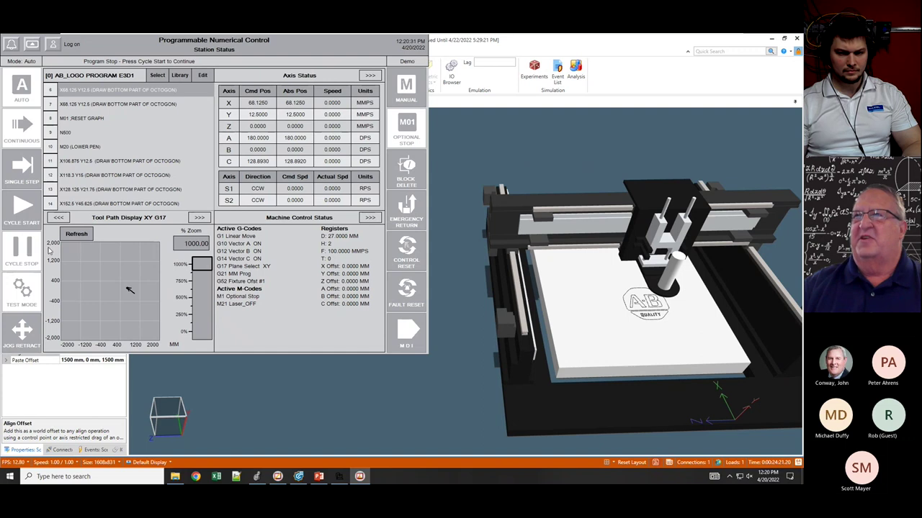
left_click(27, 214)
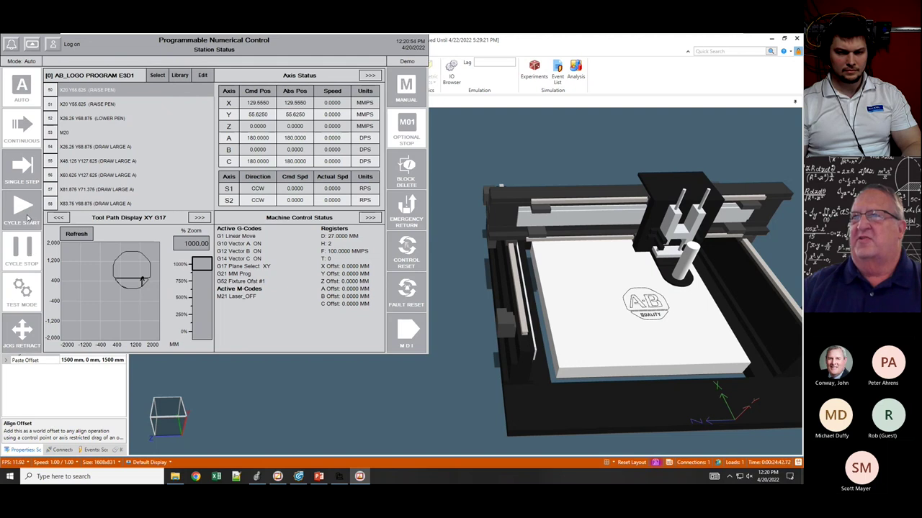
- Resume the cycle, single-step through two blocks of the large A, and return to continuous mode to finish the program
left_click(28, 219)
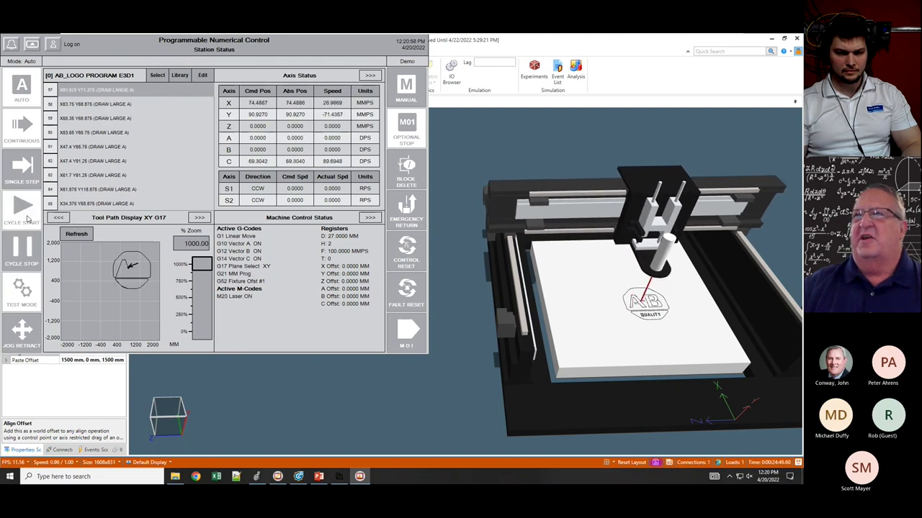
left_click(29, 171)
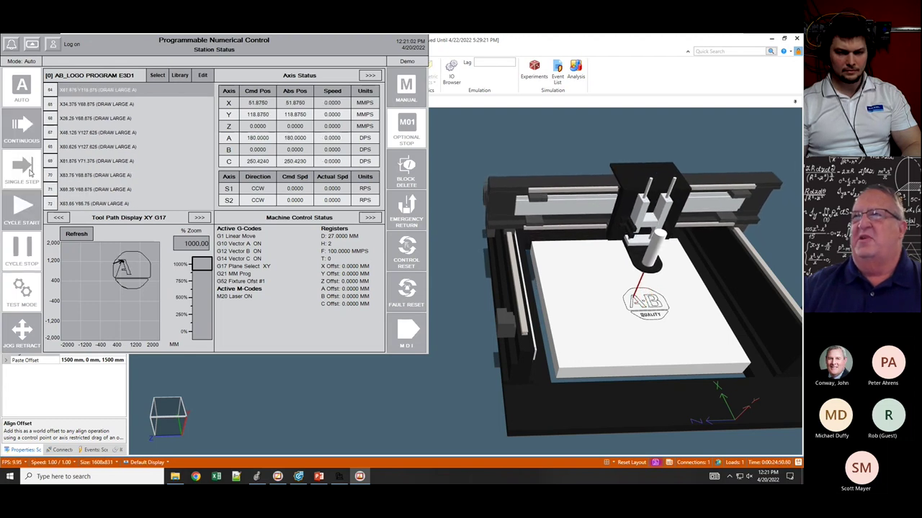
left_click(28, 221)
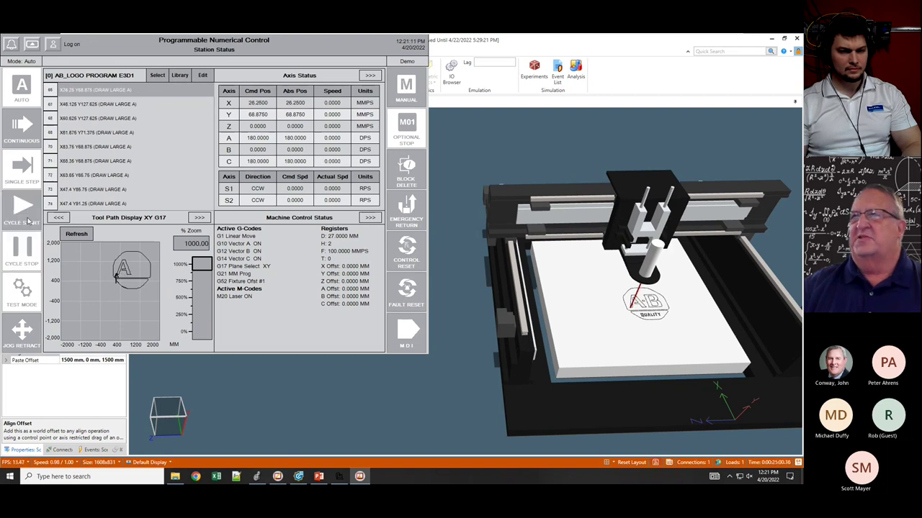
left_click(28, 221)
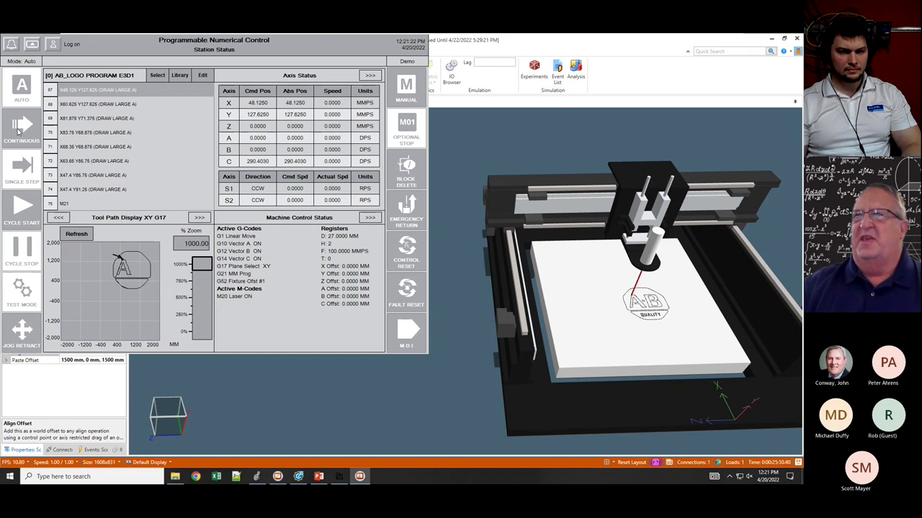
left_click(19, 129)
left_click(33, 221)
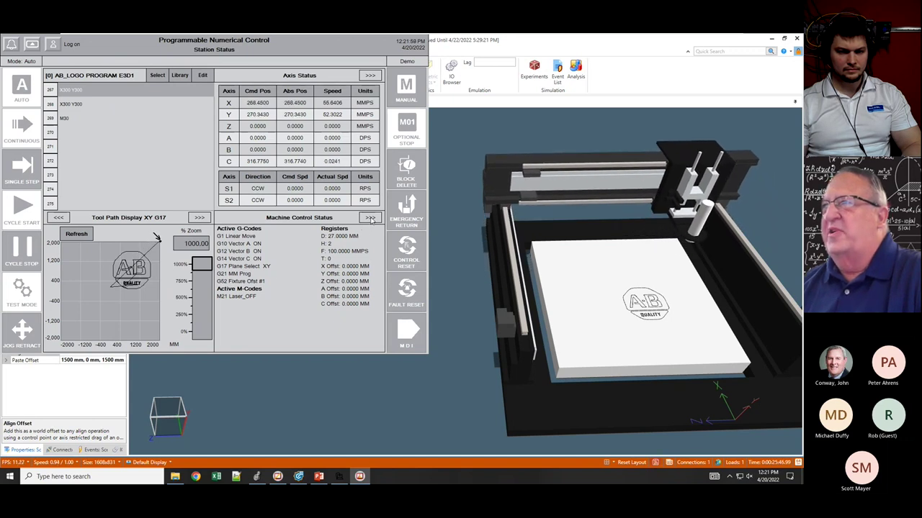
- Show the feedrate override settings and rerun the logo program, continuing past its optional stop
left_click(370, 217)
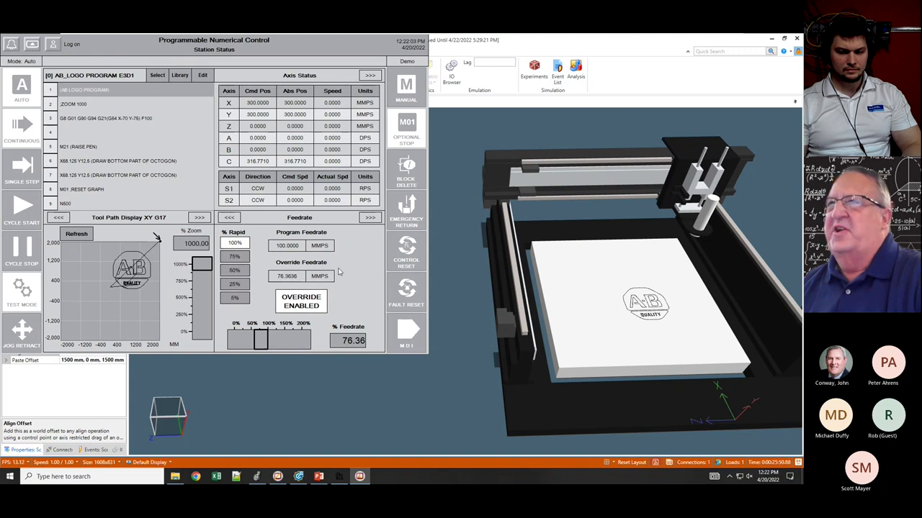
left_click(22, 214)
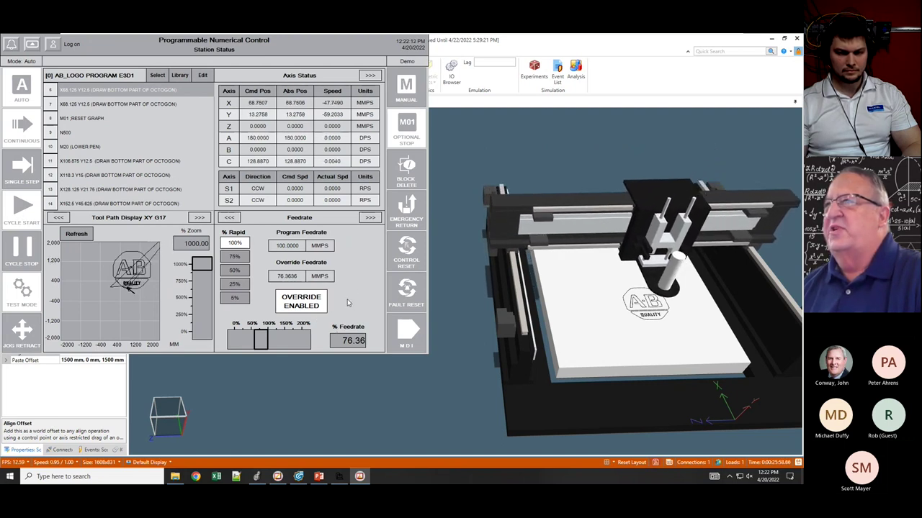
left_click(31, 222)
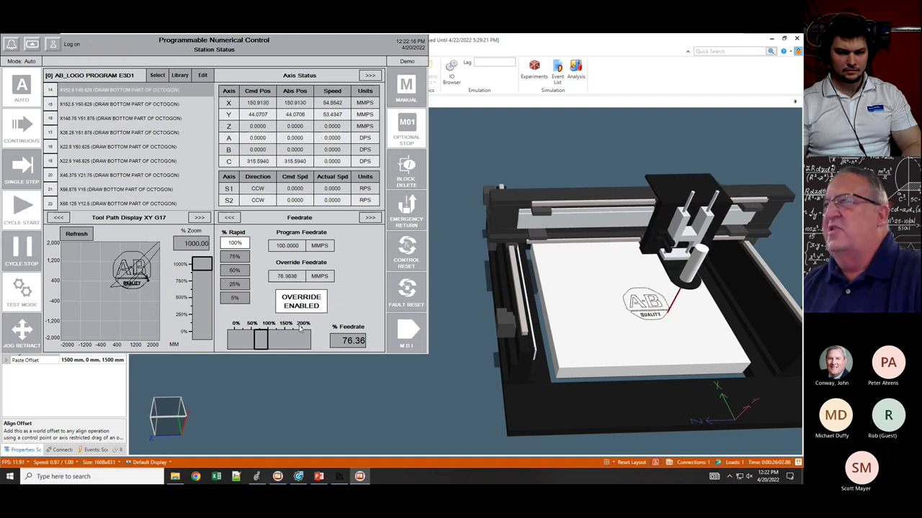
- Lower the feedrate override to 23.03%, 18.18% and 0% while the program runs, and raise it to 110.30%
left_click_drag(264, 342, 247, 343)
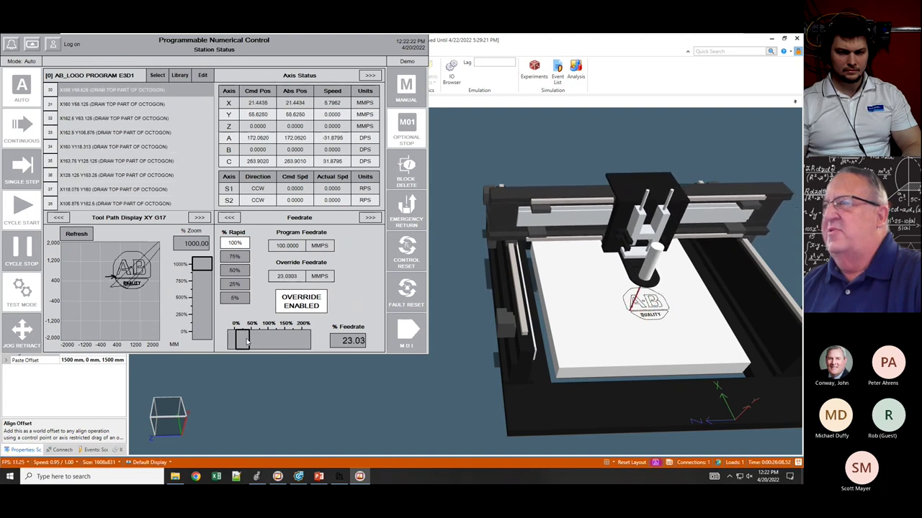
left_click_drag(248, 344, 245, 343)
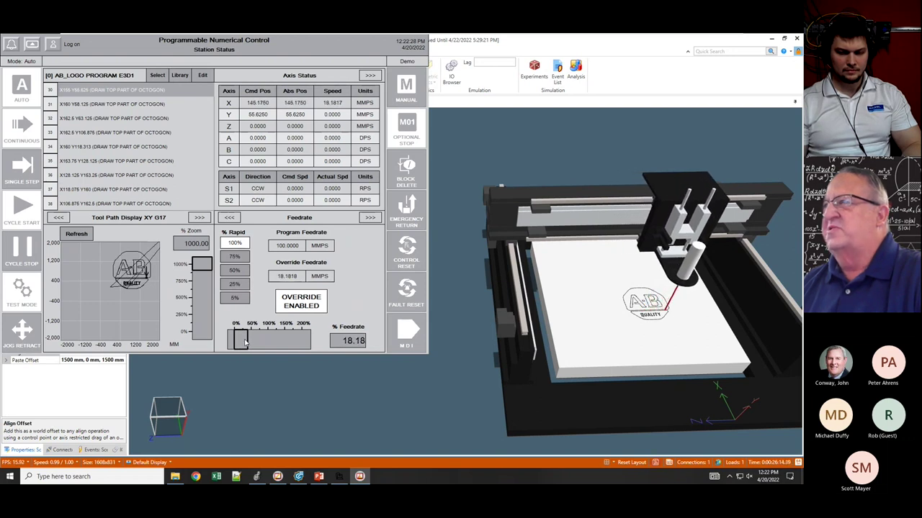
left_click_drag(245, 343, 238, 345)
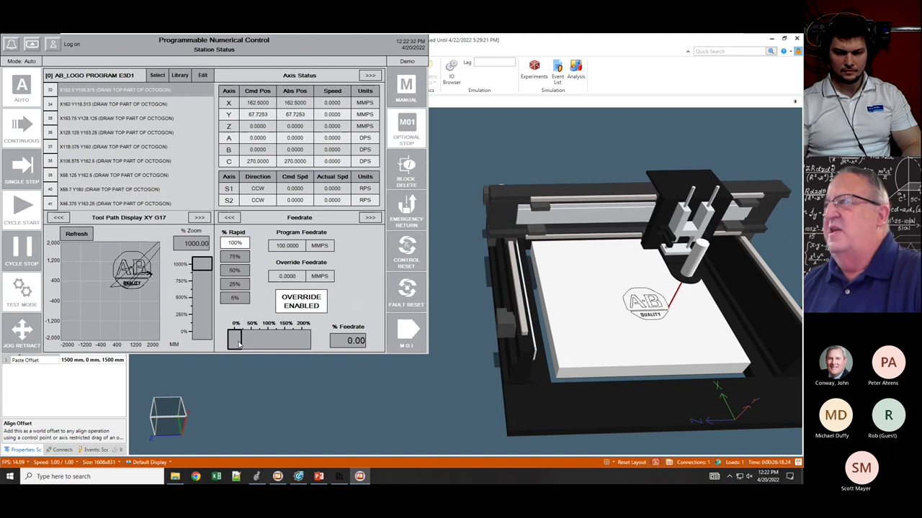
left_click_drag(239, 345, 276, 341)
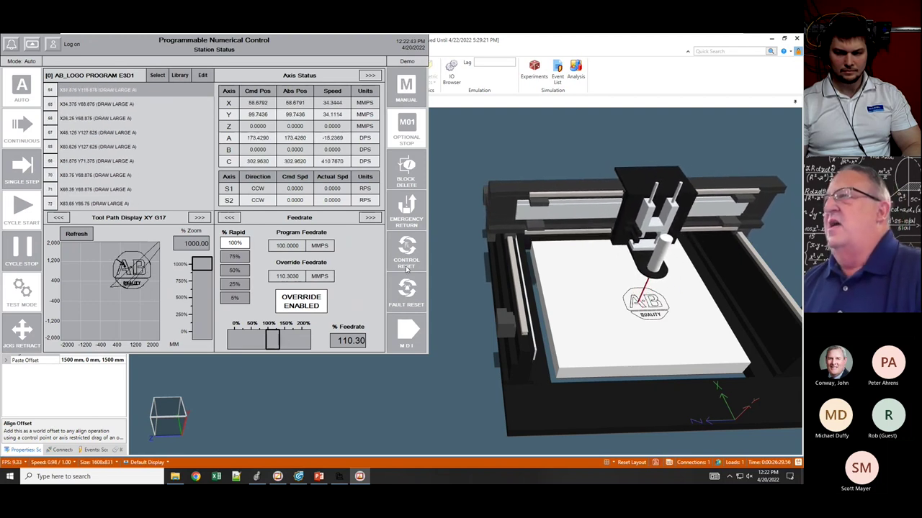
- Enable the 113.45-degree angle offset and run the logo program with it, continuing past the optional stop
left_click(370, 218)
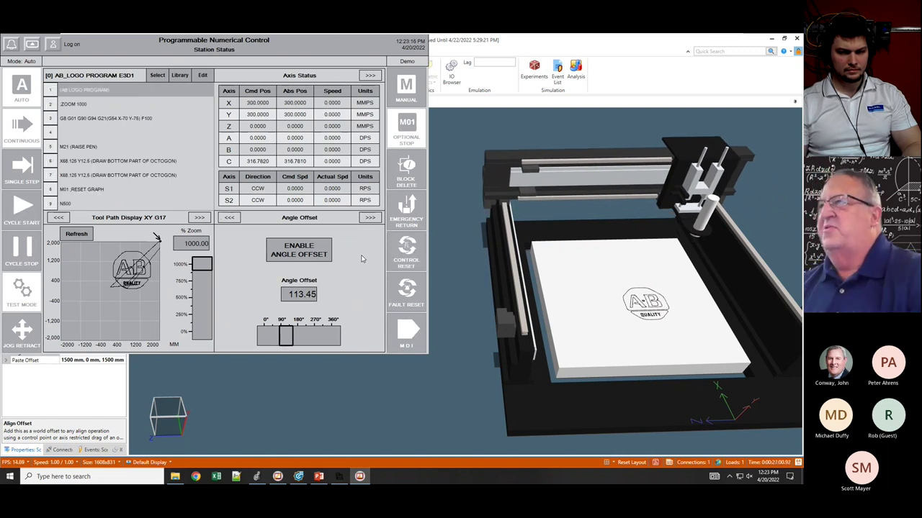
left_click(309, 256)
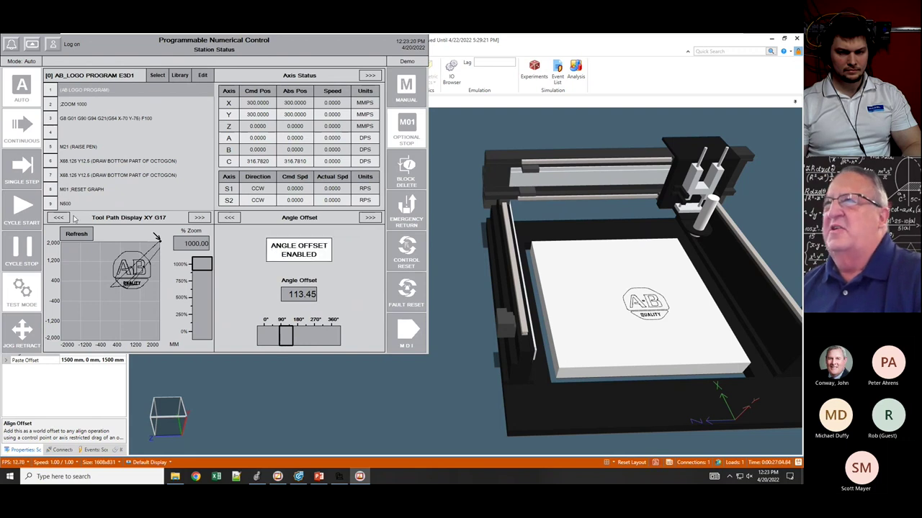
left_click(27, 208)
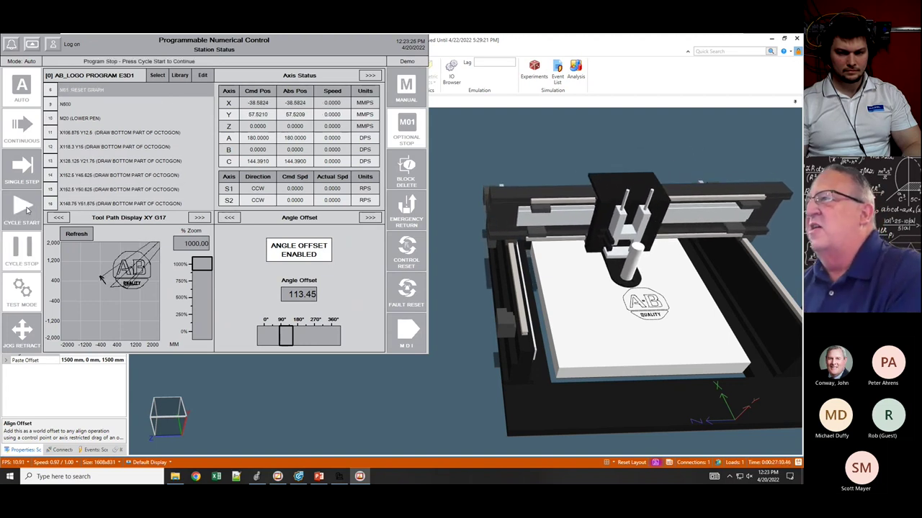
left_click(26, 208)
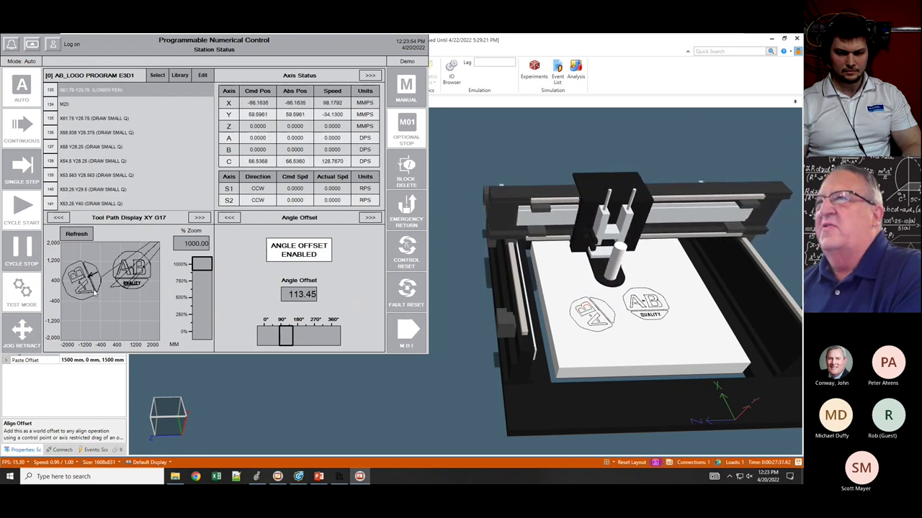
- Stop the cycle partway through the word QUALITY and enable Jog Retract
left_click(31, 253)
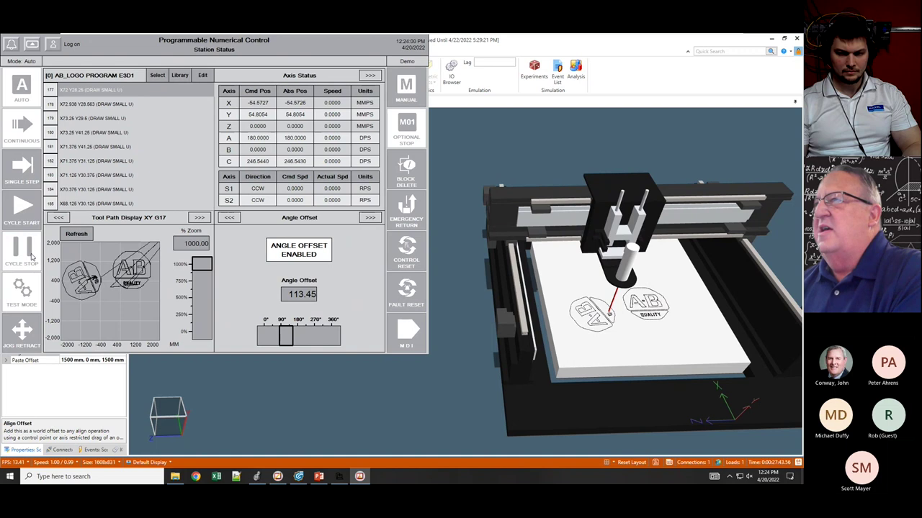
left_click(21, 330)
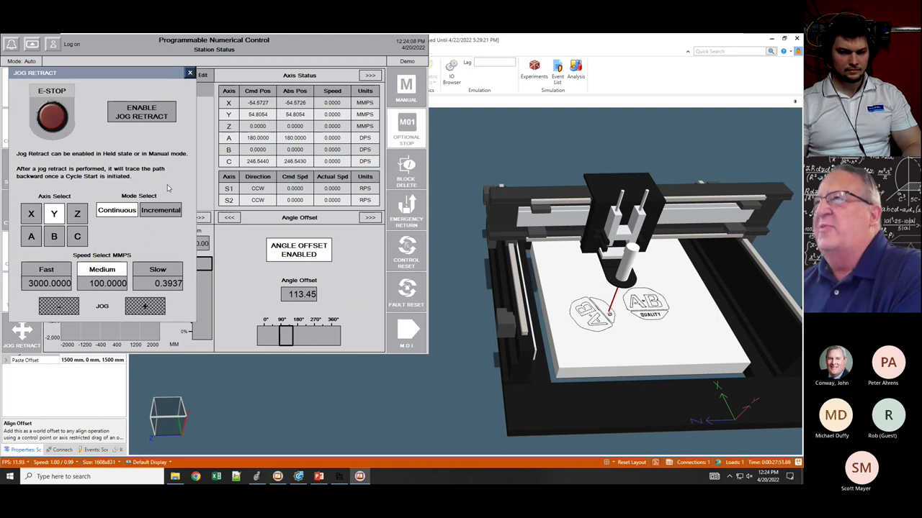
left_click(145, 116)
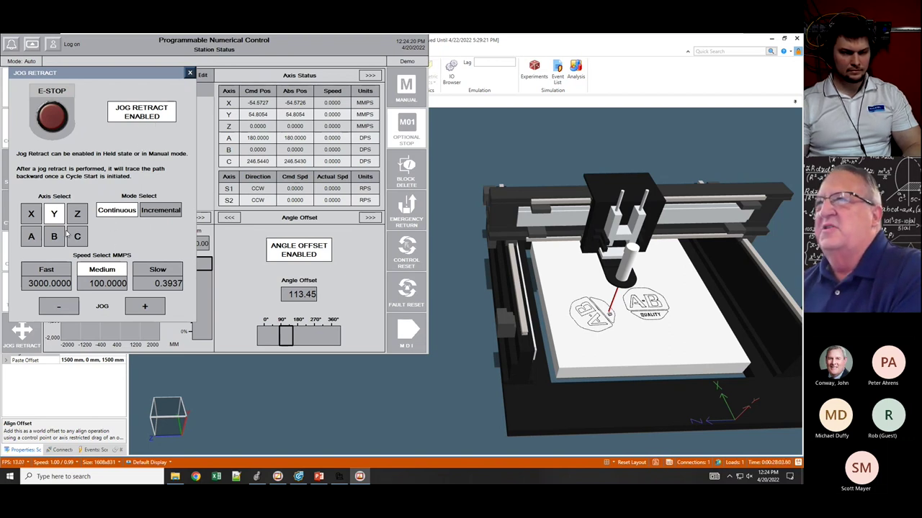
- Jog the head continuously at medium speed in positive Y, positive X and then negative Y, away from the stopped path
left_click(145, 307)
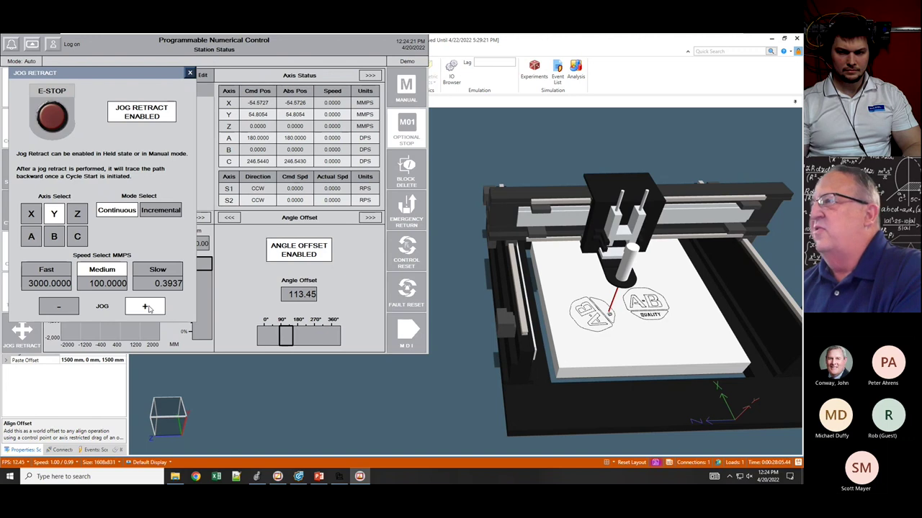
left_click(36, 217)
left_click(145, 308)
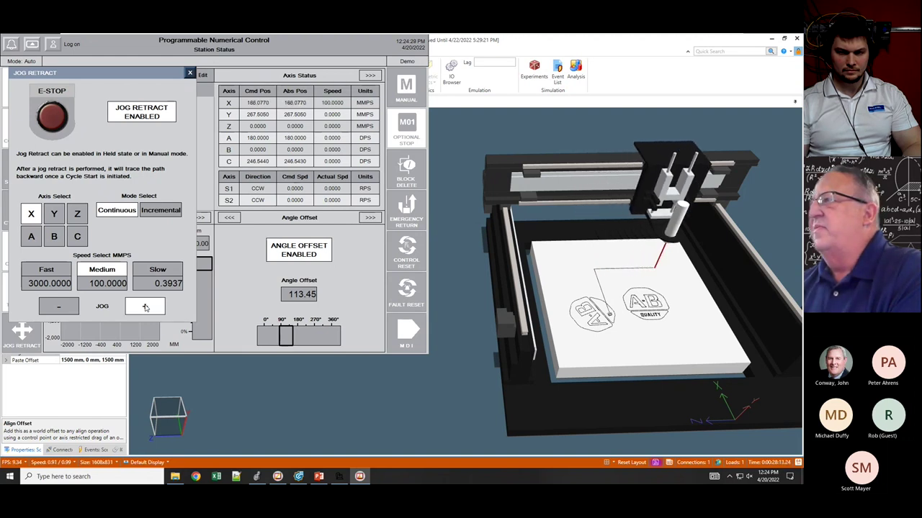
left_click(54, 214)
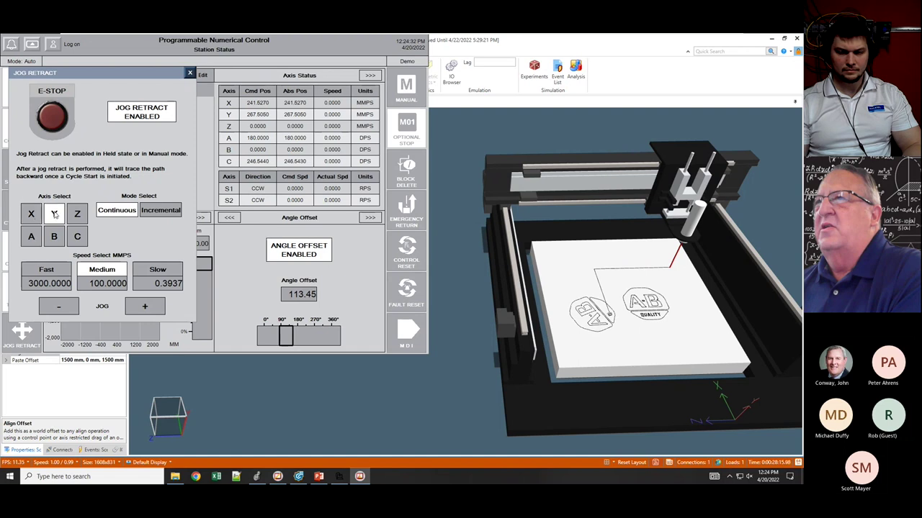
left_click(58, 307)
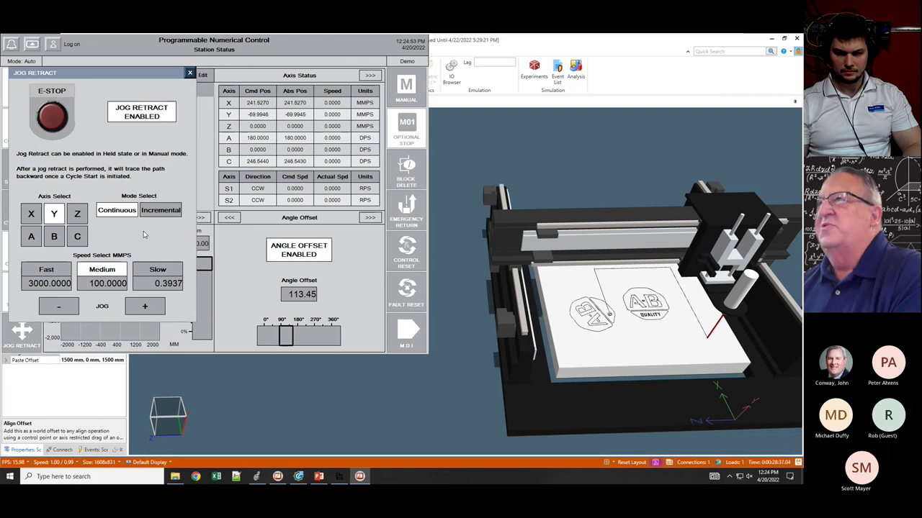
- Close Jog Retract and restart the cycle so the head retraces its path and completes the rotated logo
left_click(190, 75)
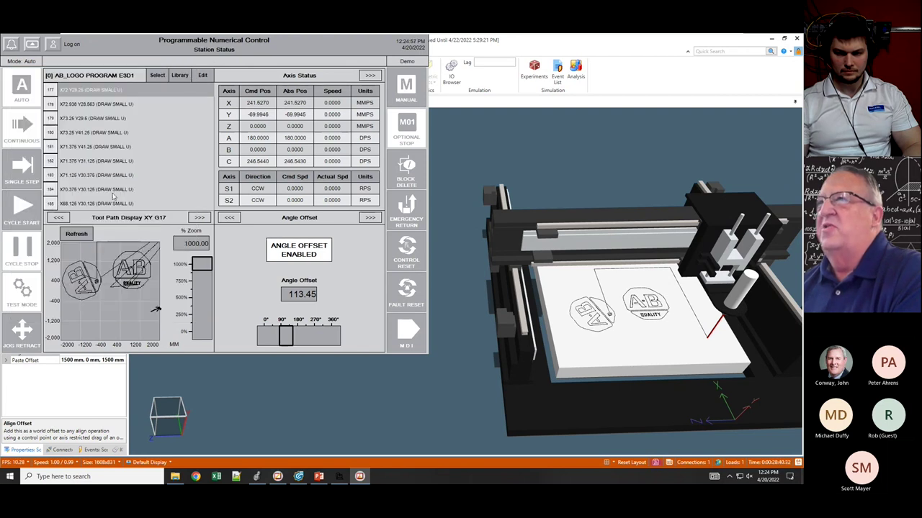
left_click(21, 213)
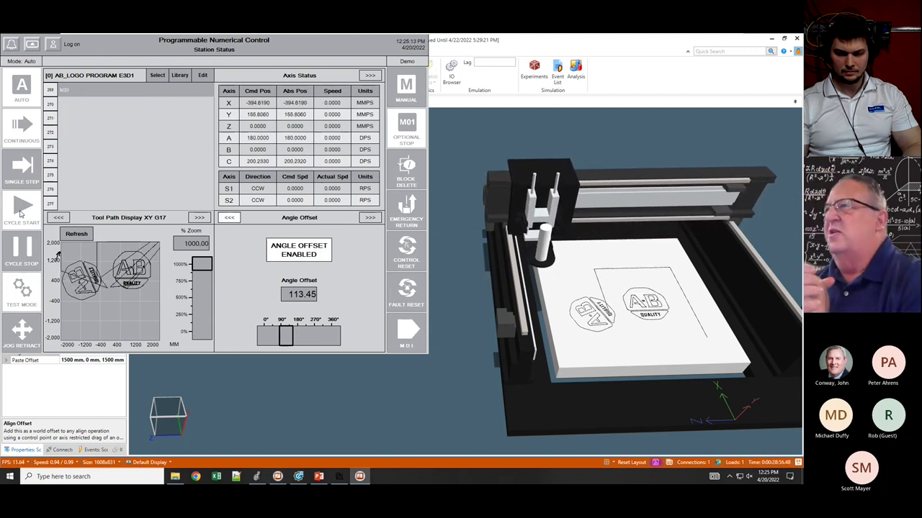
- Let the logo program finish, disable the angle offset and display the machine control status
left_click(22, 210)
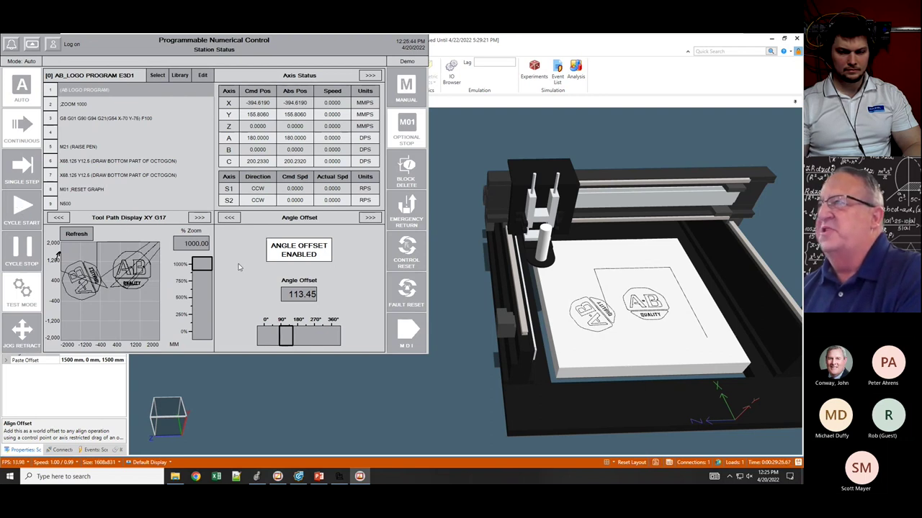
left_click(288, 251)
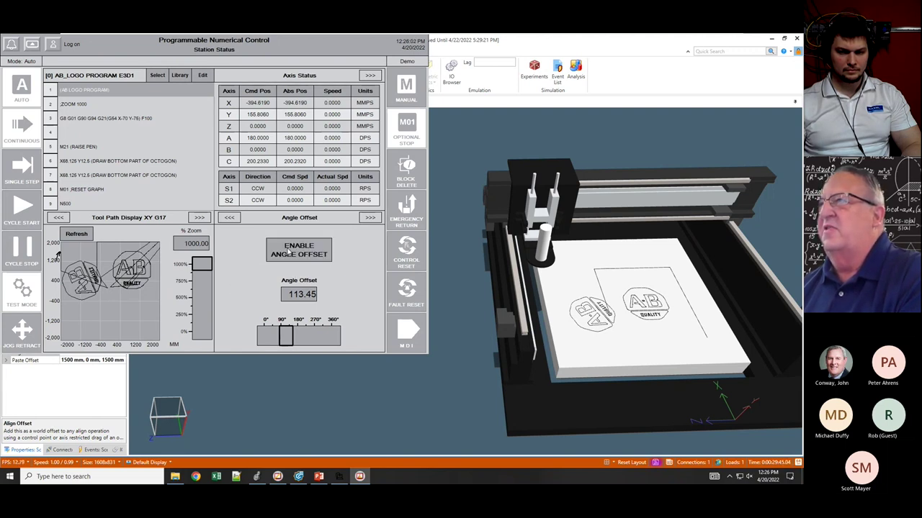
left_click(229, 218)
left_click(229, 218)
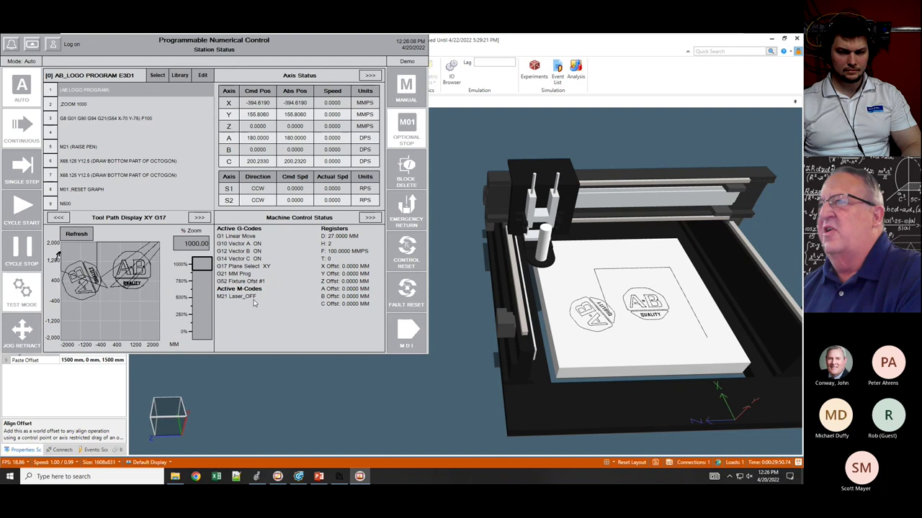
- Execute the M20 code through manual data input to switch the laser on
left_click(408, 333)
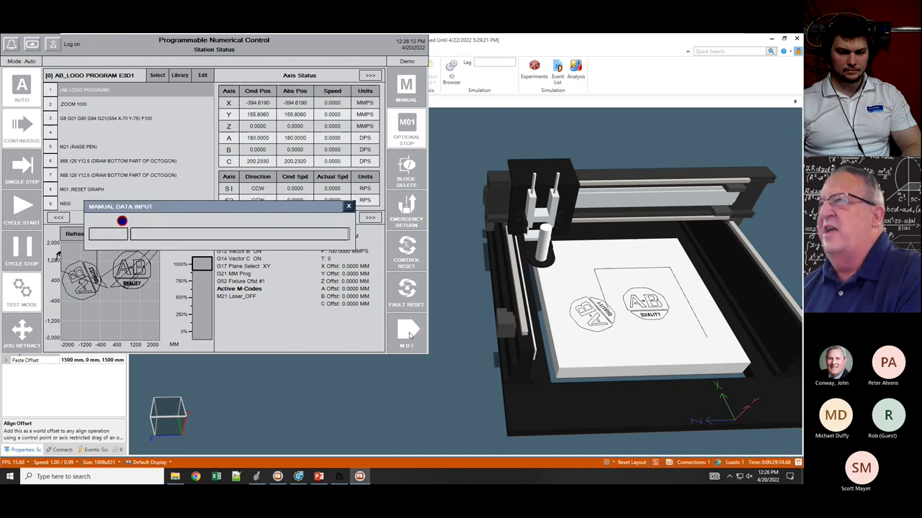
left_click(159, 237)
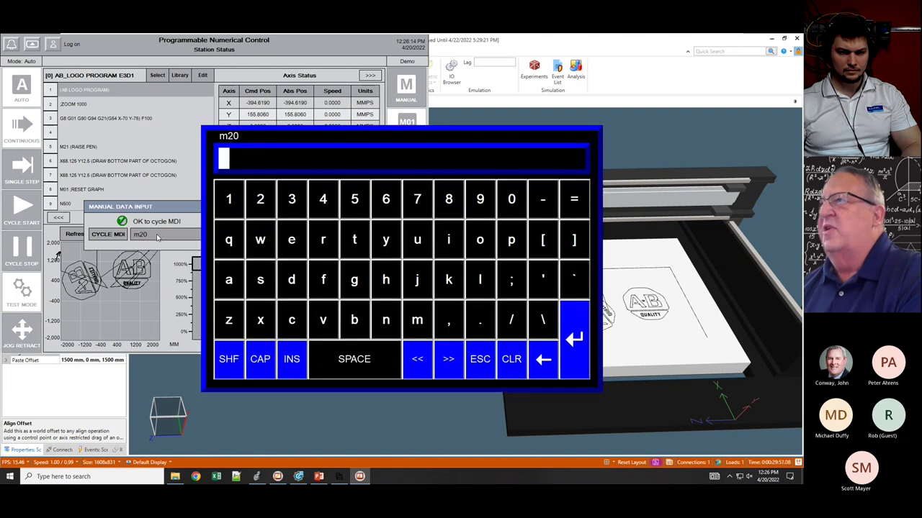
left_click(417, 319)
left_click(257, 199)
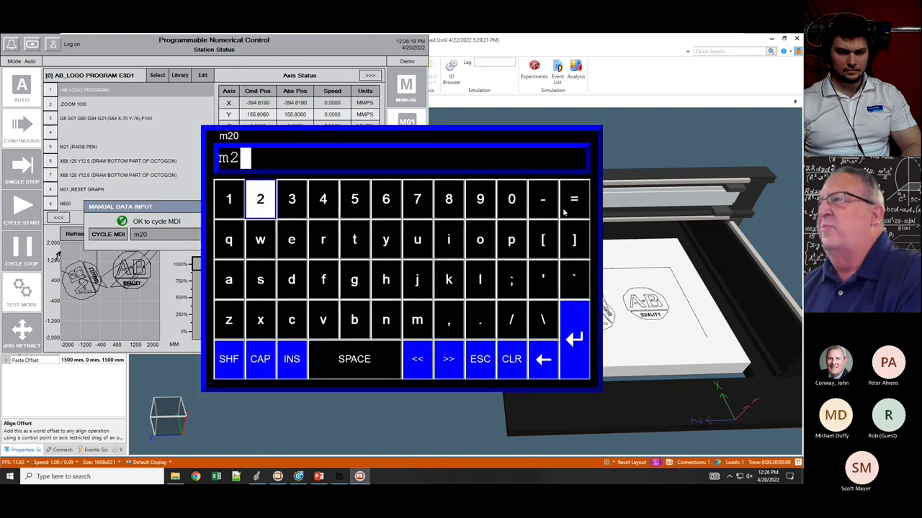
left_click(511, 199)
left_click(569, 334)
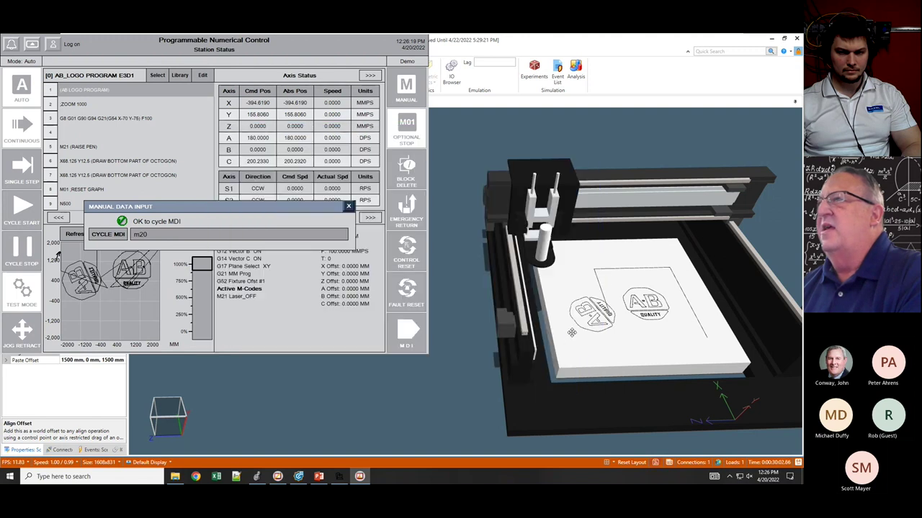
left_click(119, 234)
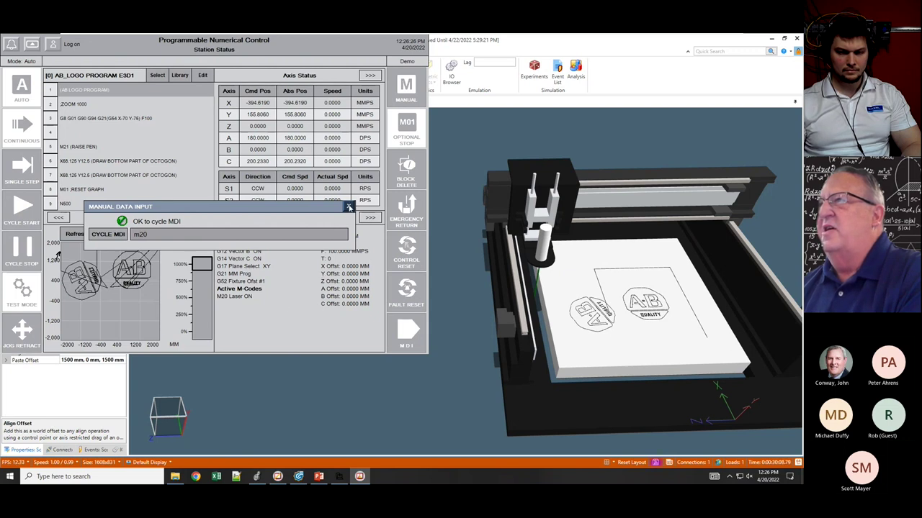
left_click(348, 207)
- Switch to manual mode and jog the X axis continuously at medium speed in the positive direction to about -138 mm
left_click(402, 88)
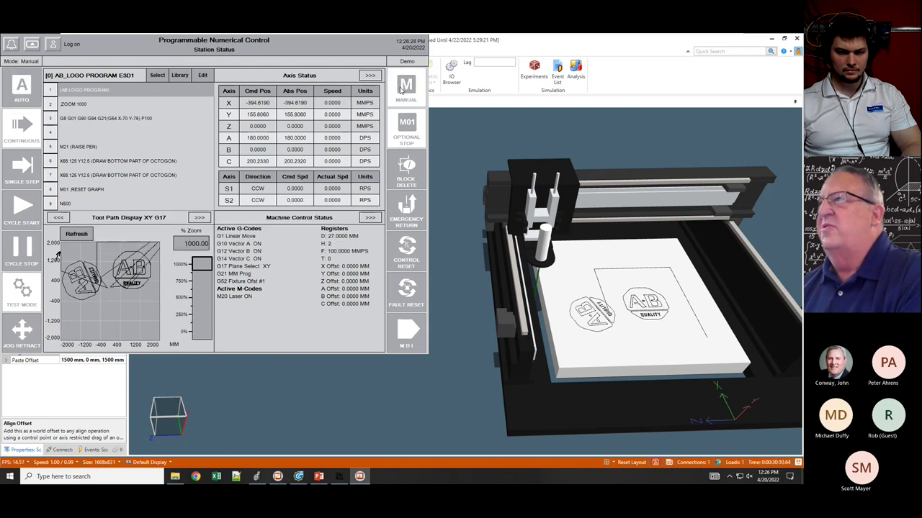
left_click(369, 218)
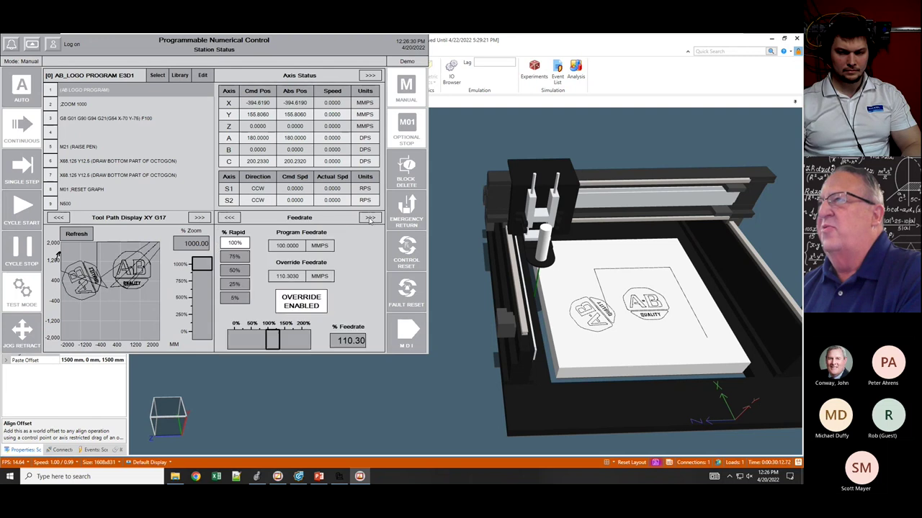
left_click(370, 218)
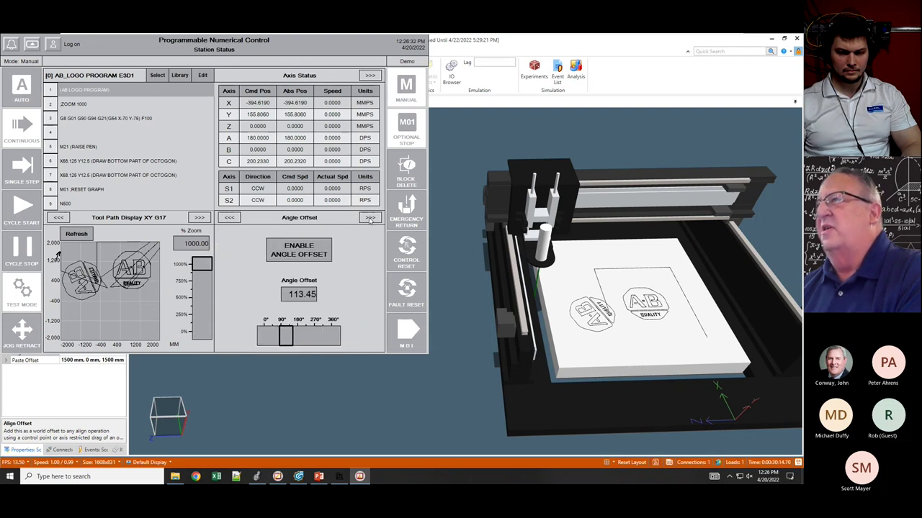
left_click(369, 218)
left_click(370, 218)
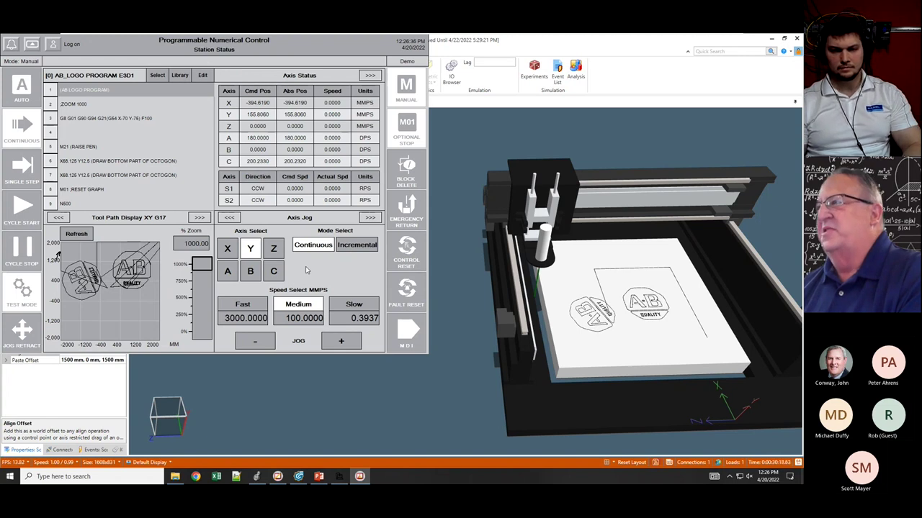
left_click(227, 249)
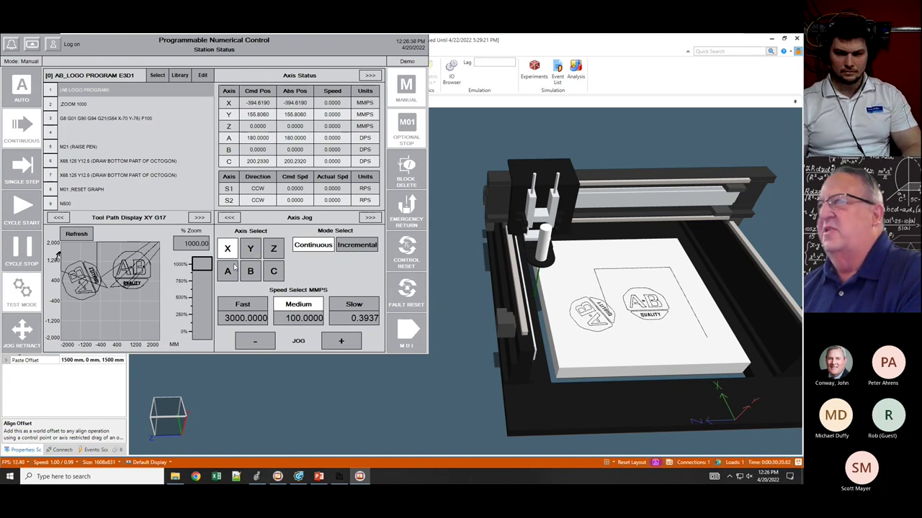
left_click(341, 341)
left_click(340, 341)
left_click_drag(340, 342, 335, 342)
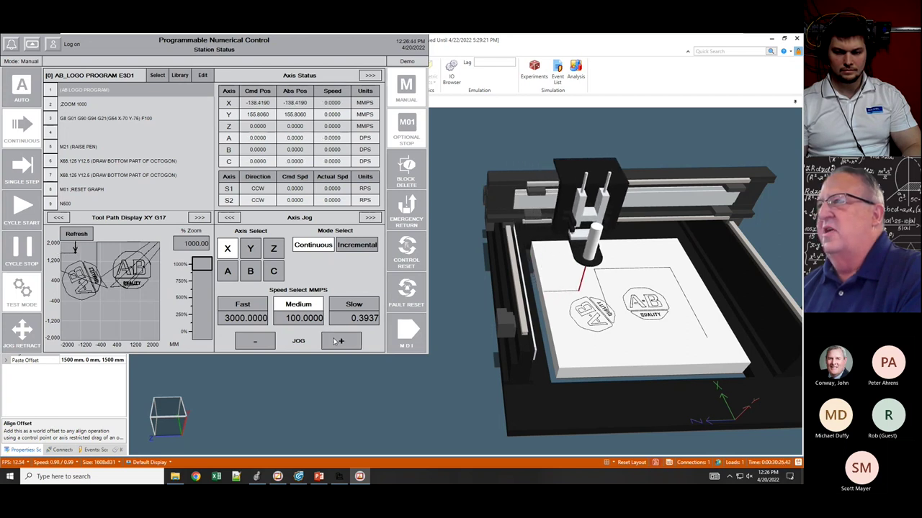
- Jog Y positive to about 306 mm and X positive to about 148 mm, and send the head back with Emergency Return
left_click(254, 250)
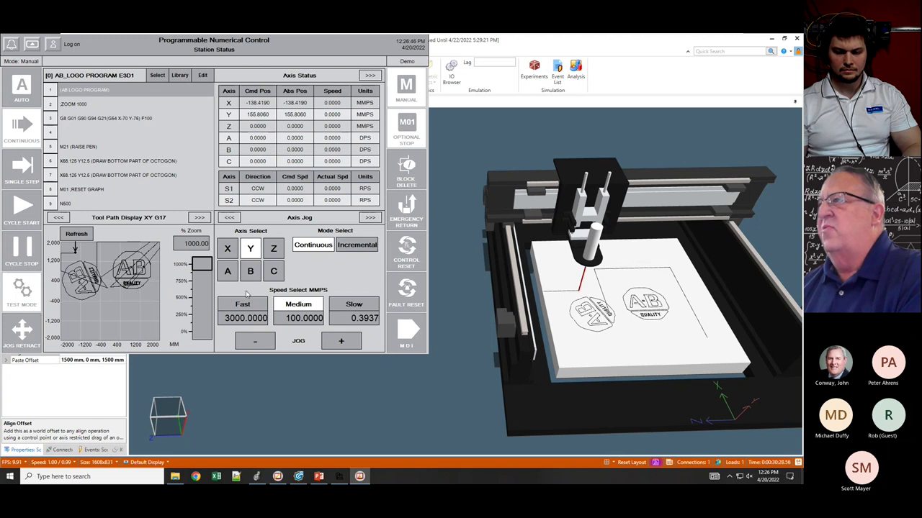
left_click_drag(341, 342, 341, 343)
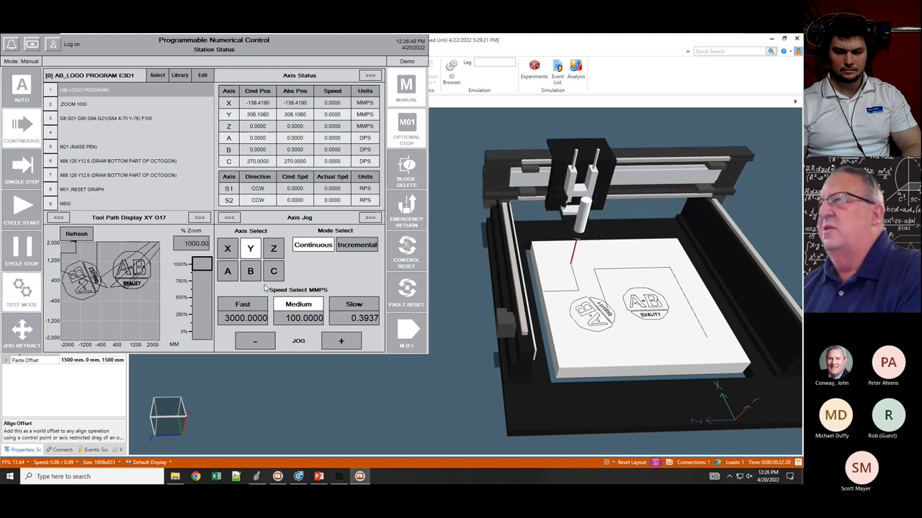
left_click(229, 252)
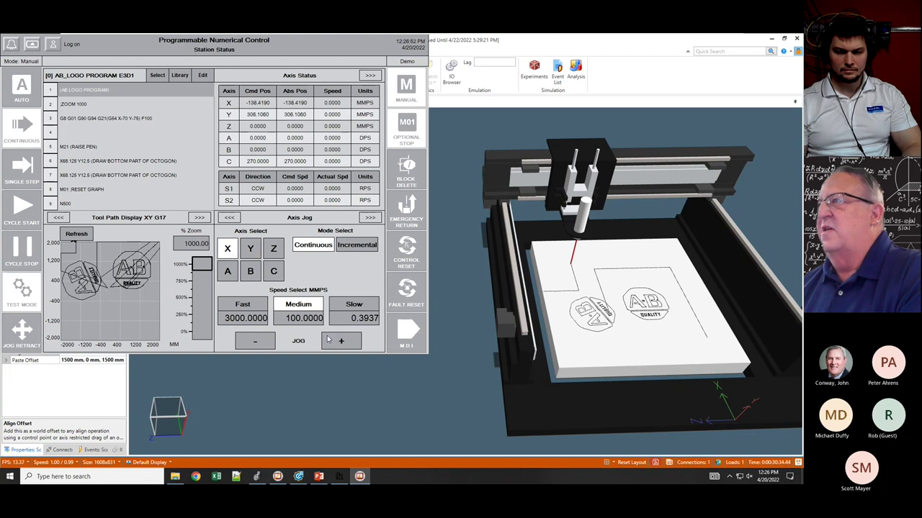
left_click_drag(341, 343, 340, 343)
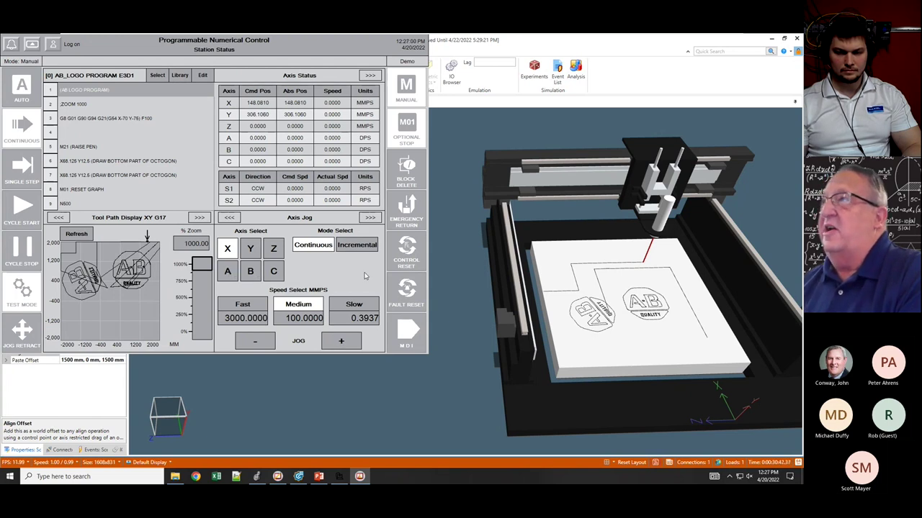
left_click(409, 216)
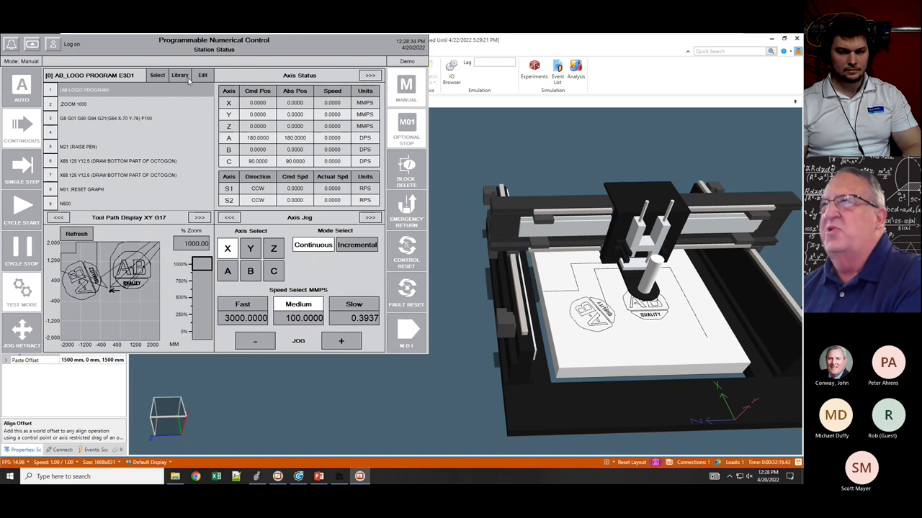
- Activate part program 13, cc test curve 13, and return to the station status
left_click(158, 76)
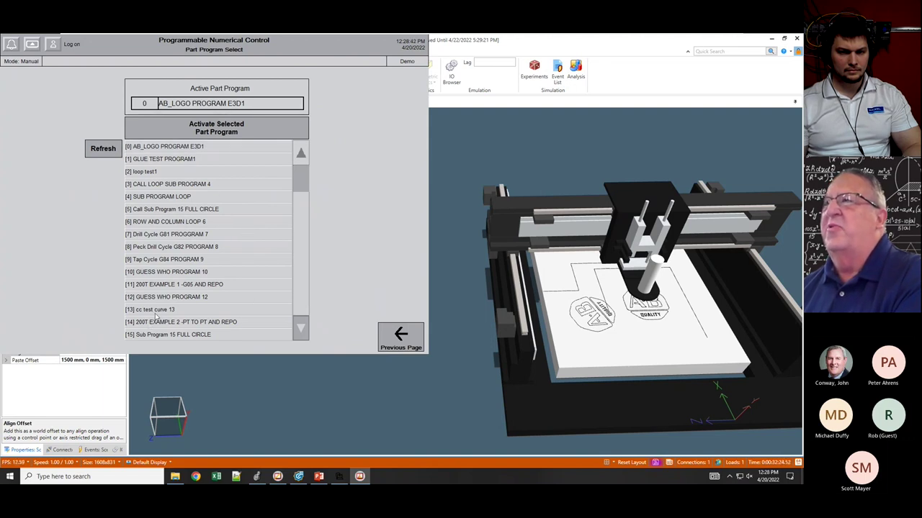
left_click(156, 312)
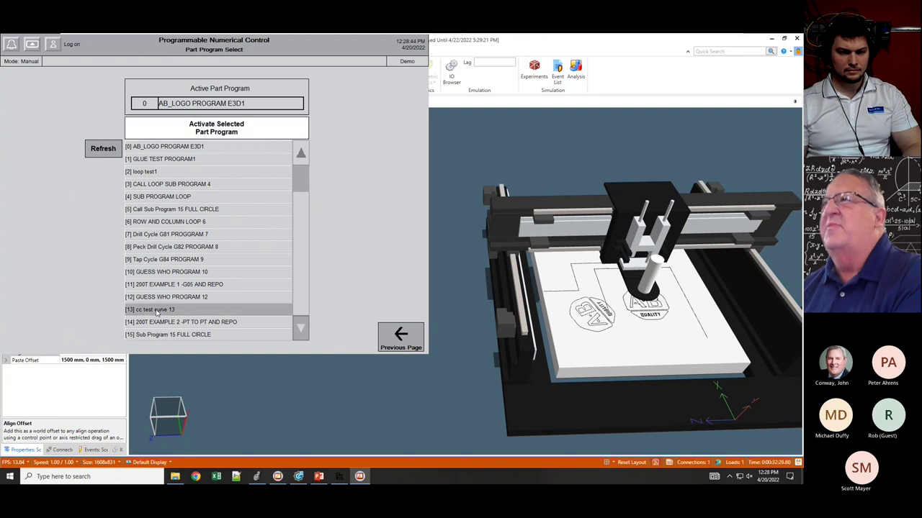
left_click(196, 131)
left_click(401, 339)
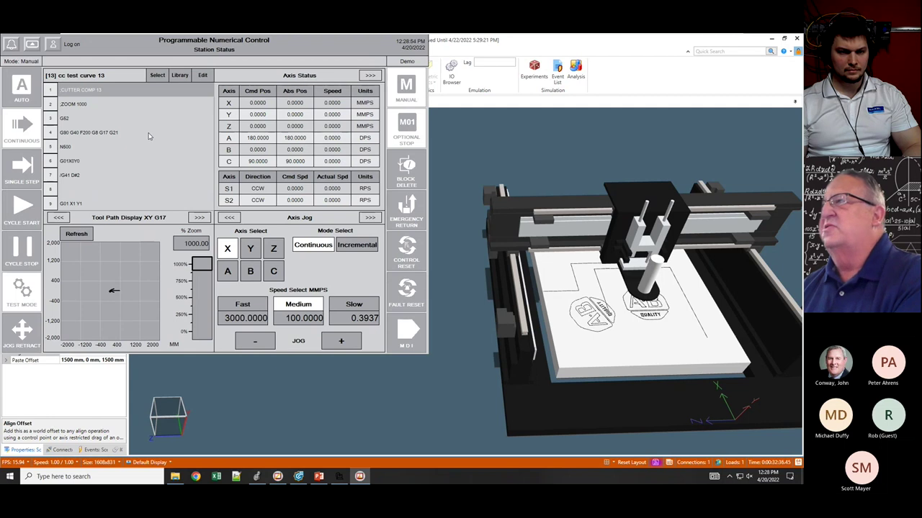
- Switch to Emulate3D, reset the laser model to clear the plate, restart the simulation and return to the operator interface
left_click(476, 154)
left_click(186, 62)
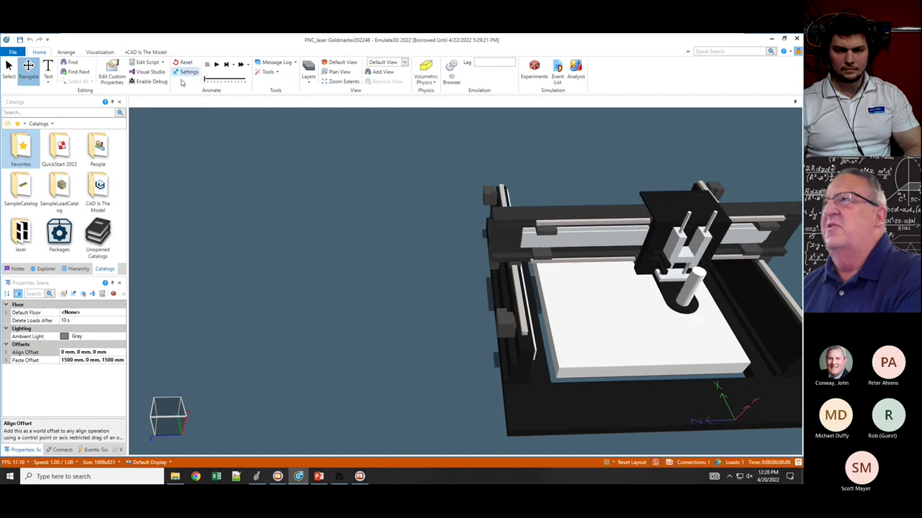
left_click(216, 64)
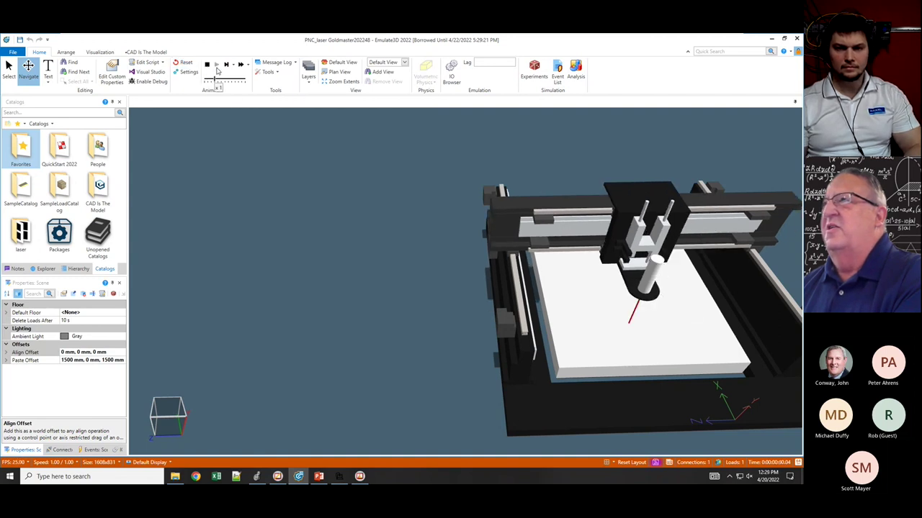
left_click(360, 477)
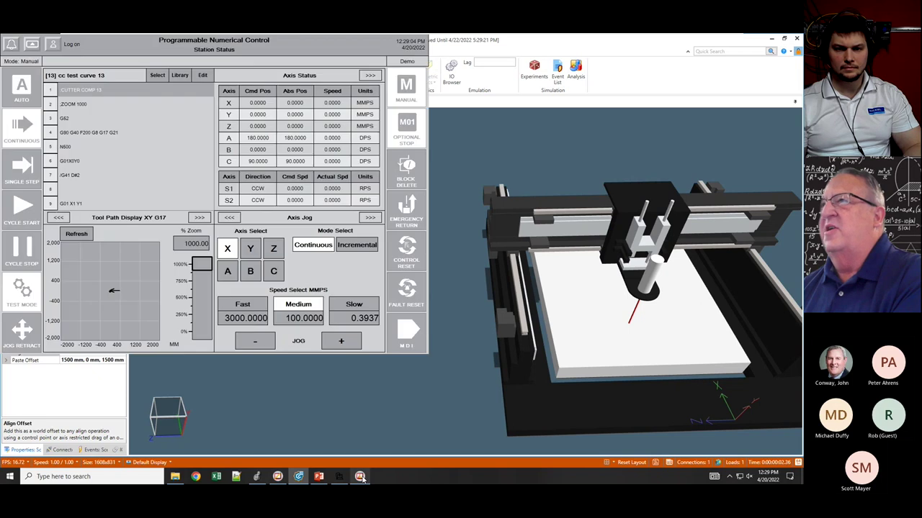
- Run the cc test curve 13 program in auto mode, and rerun it with Block Delete enabled and the parameters displayed
left_click(31, 89)
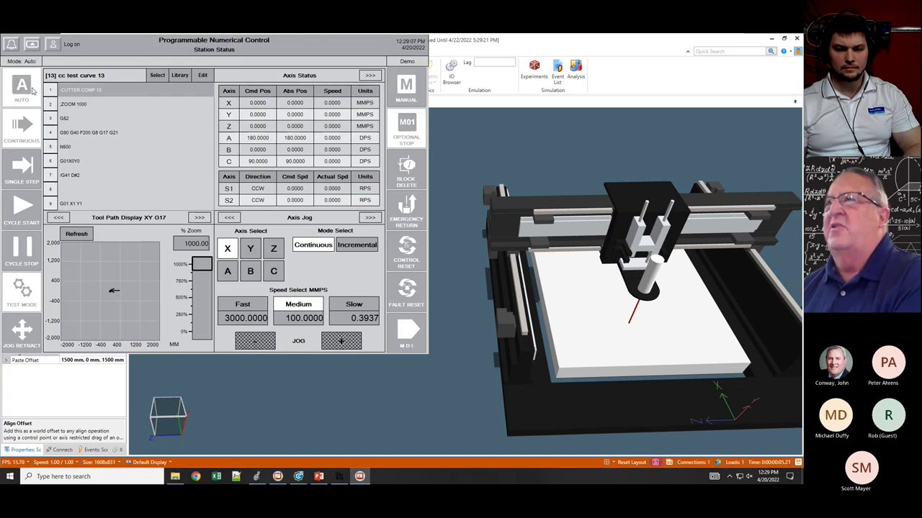
left_click(24, 224)
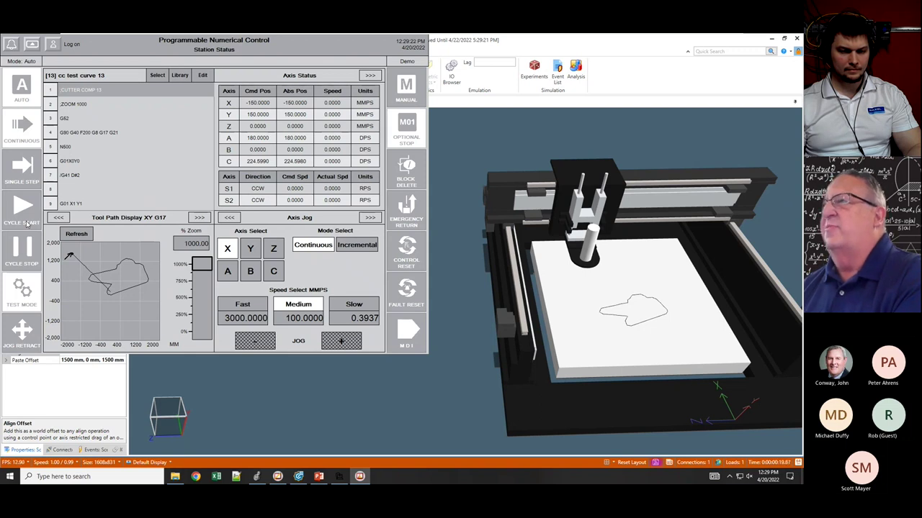
left_click(229, 218)
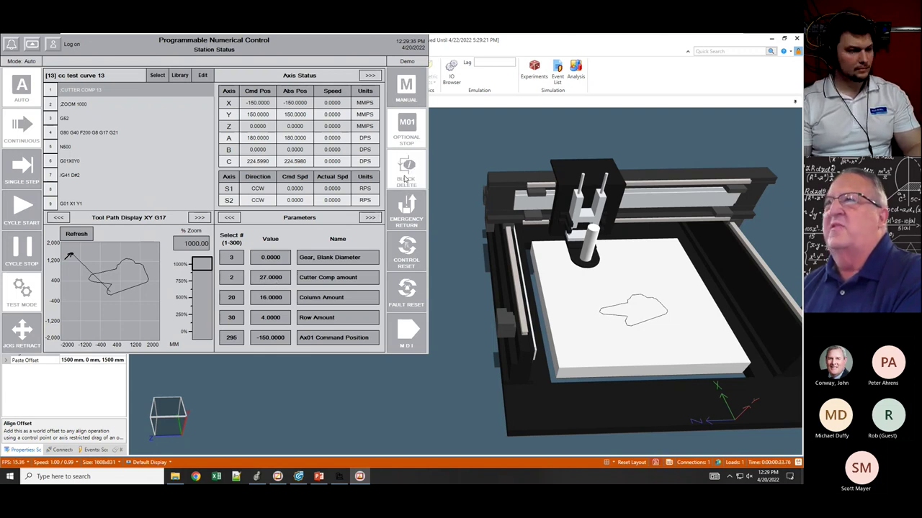
left_click(21, 210)
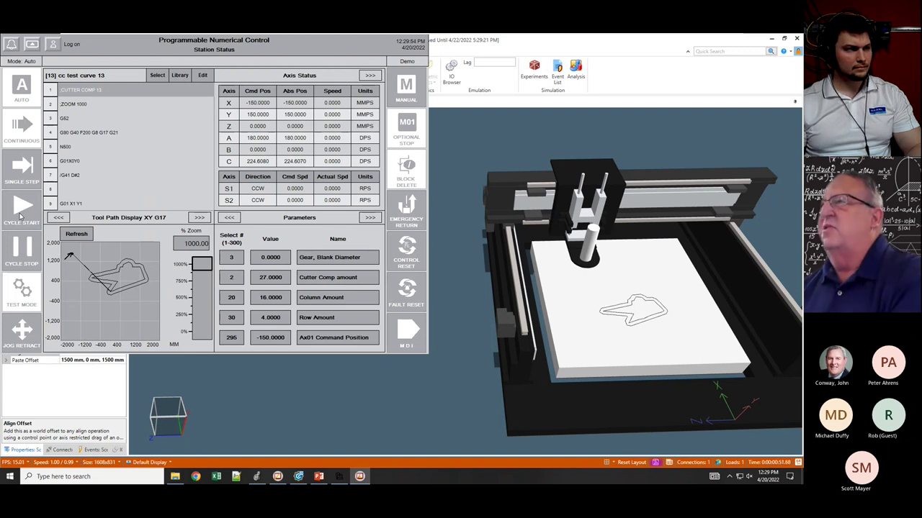
- Set the Cutter Comp amount parameter to 5 and run the curve program again
left_click(269, 279)
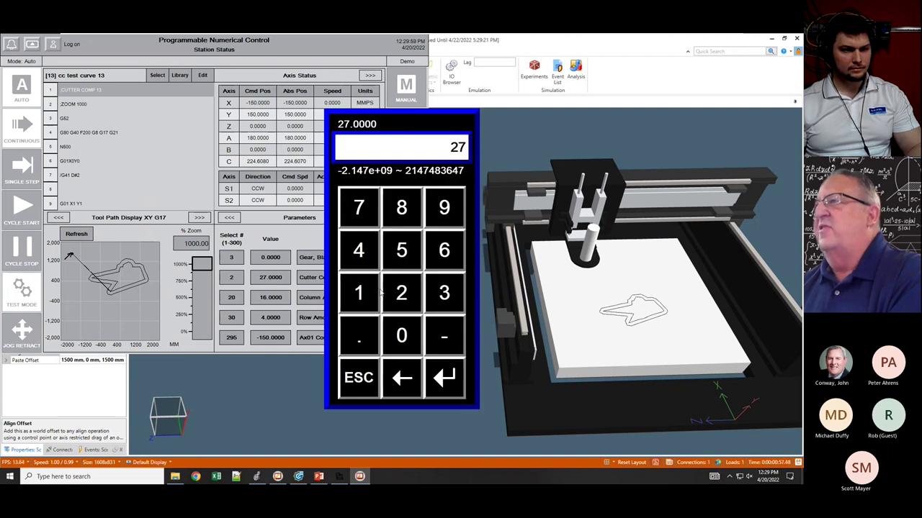
left_click(402, 252)
left_click(447, 375)
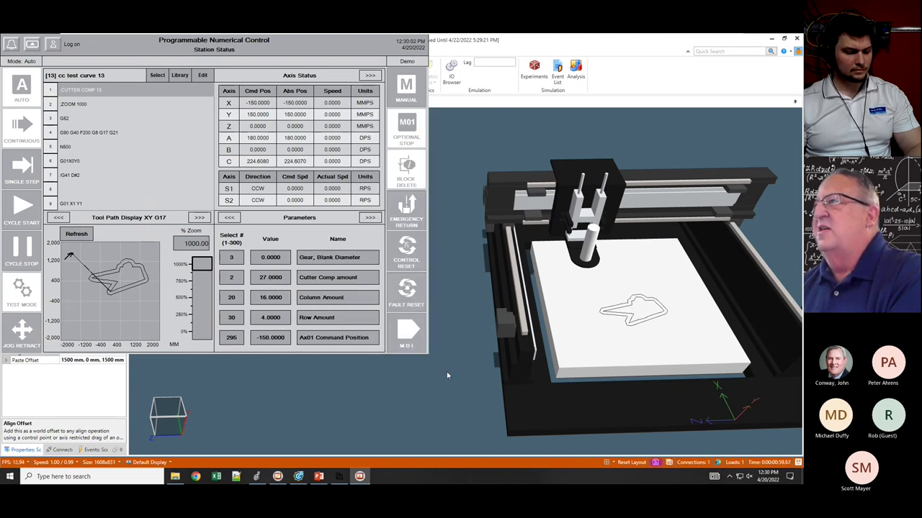
left_click(24, 210)
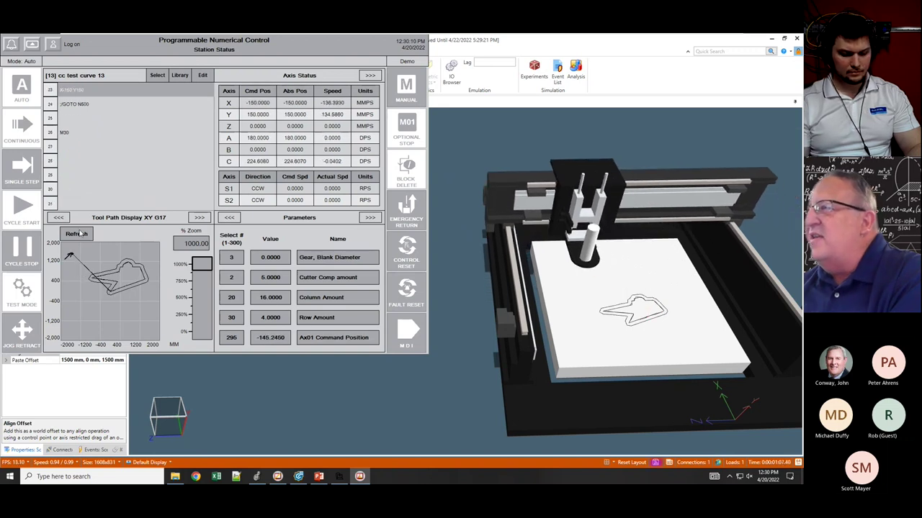
- Set the Cutter Comp amount parameter to 12 and rerun the curve program
left_click(270, 279)
left_click(358, 293)
left_click(401, 292)
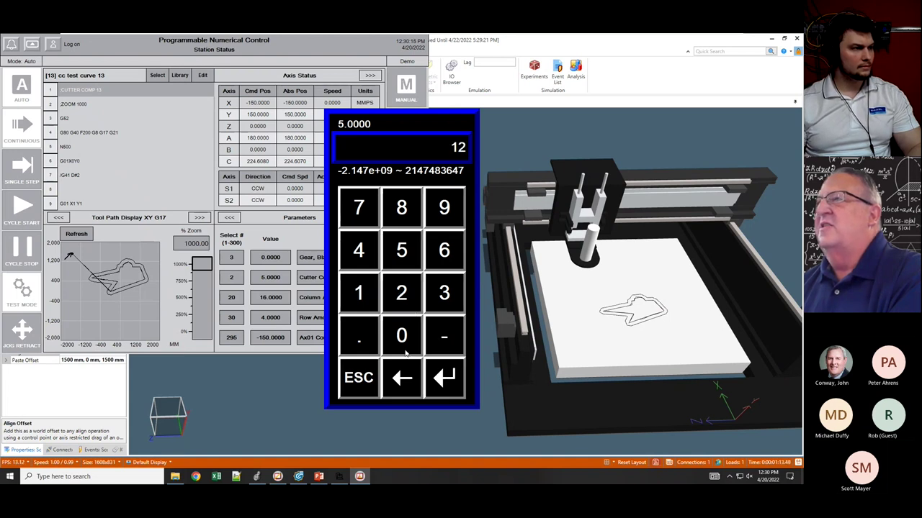
key("Return")
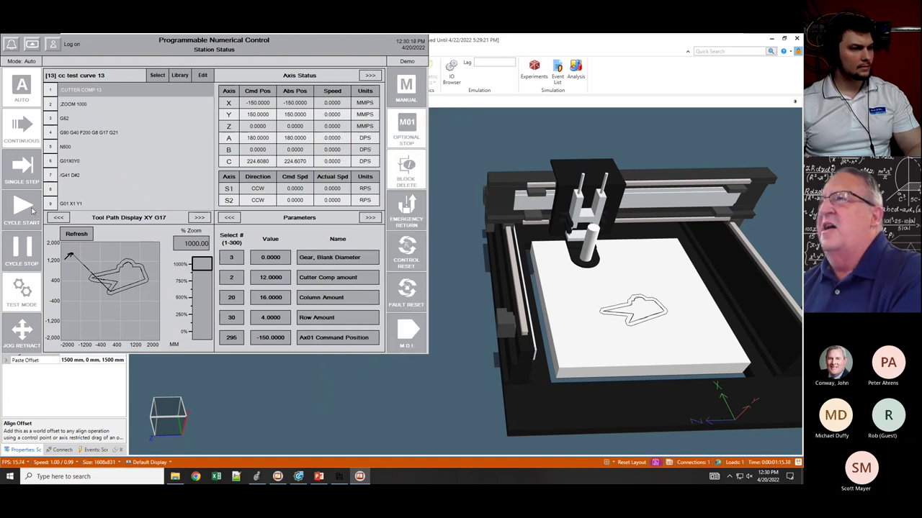
left_click(31, 212)
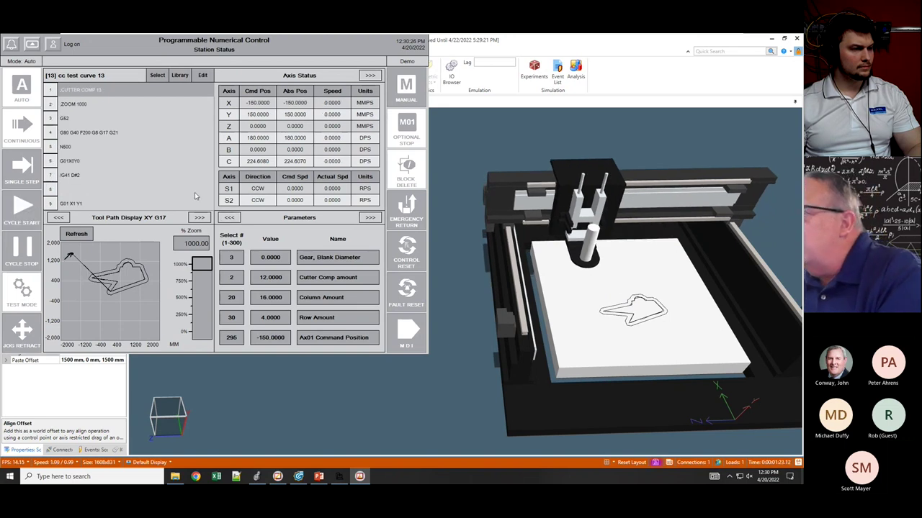
- Turn off Block Delete and run the cc test curve 13 program again with the cutter compensation block active
left_click(411, 177)
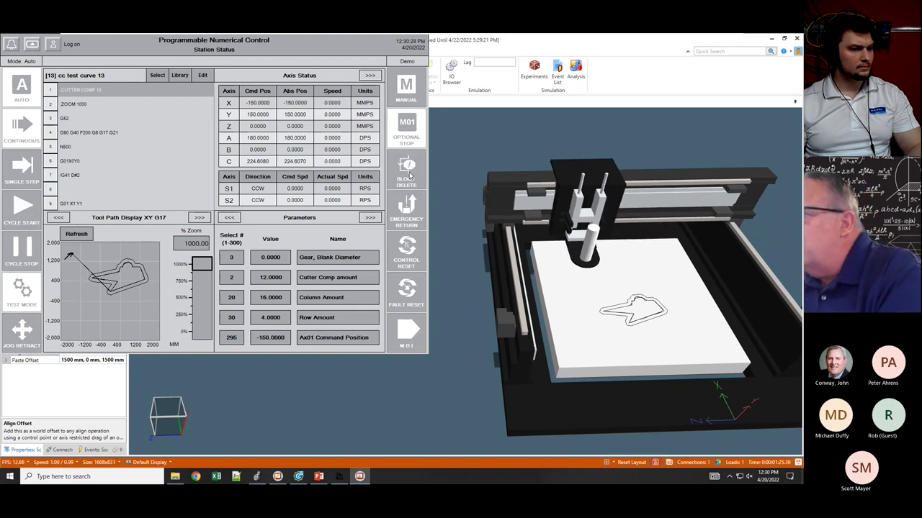
left_click(32, 213)
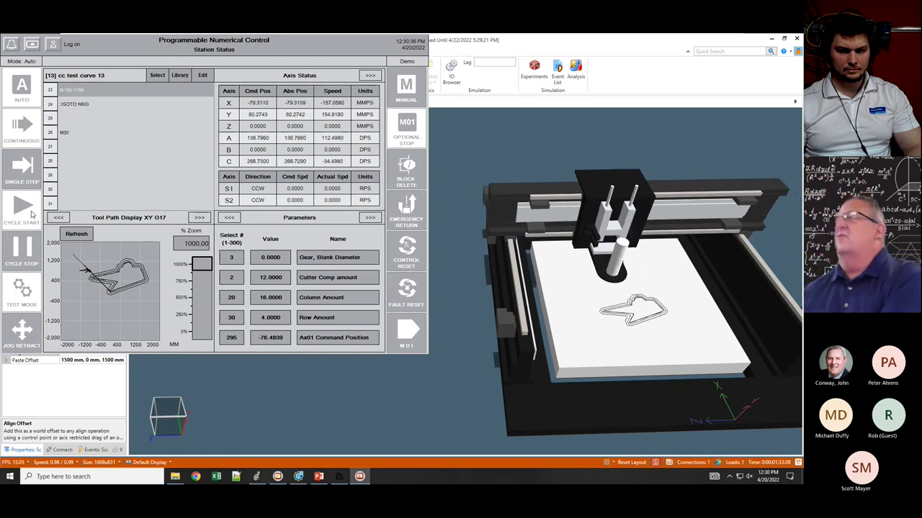
left_click(32, 214)
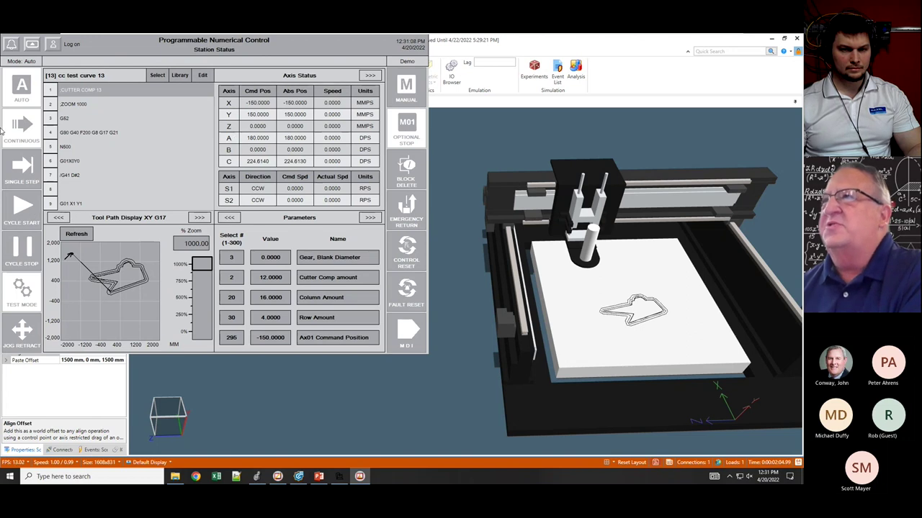
- Open the part program editor and insert two blank blocks at line 103 of GLUE TEST PROGRAM1
left_click(203, 76)
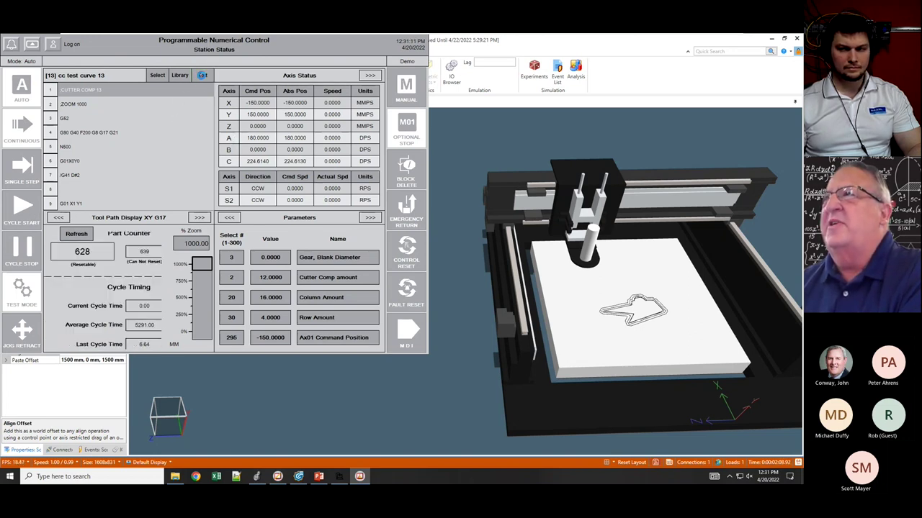
left_click(202, 75)
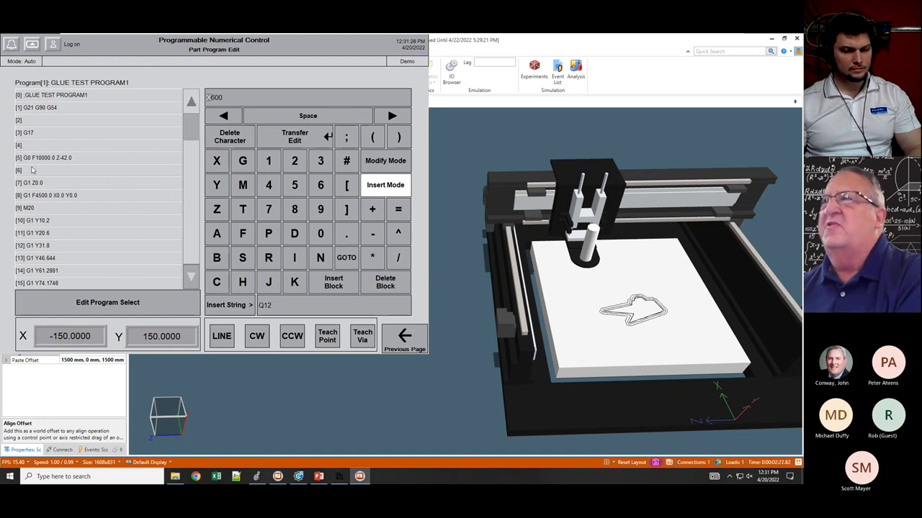
scroll(192, 281, "down", 20)
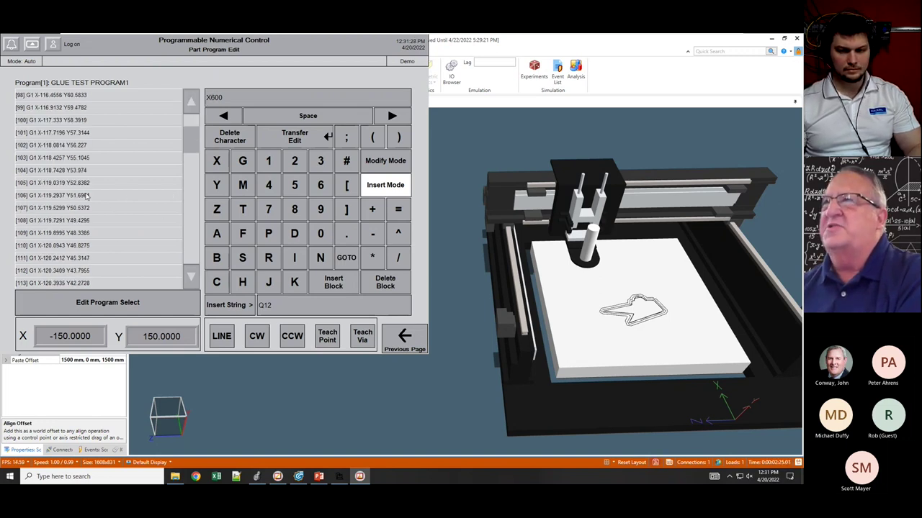
left_click(62, 157)
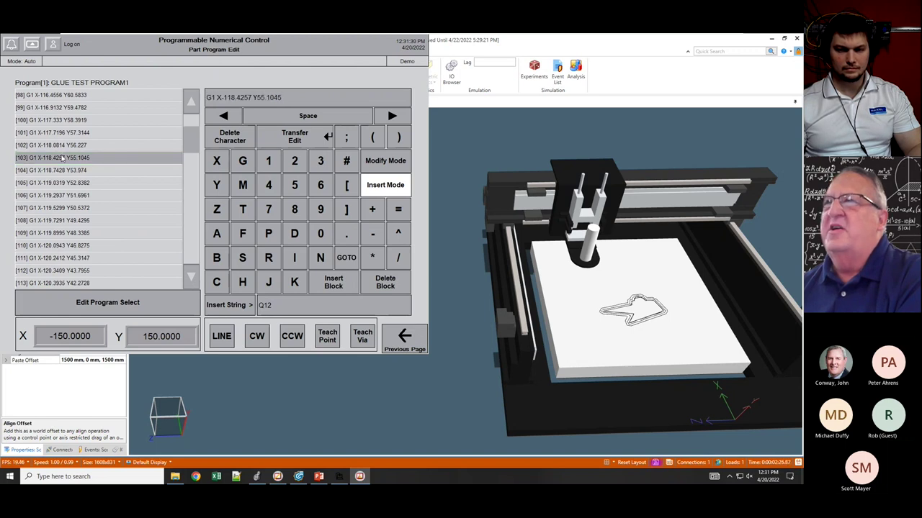
left_click(338, 282)
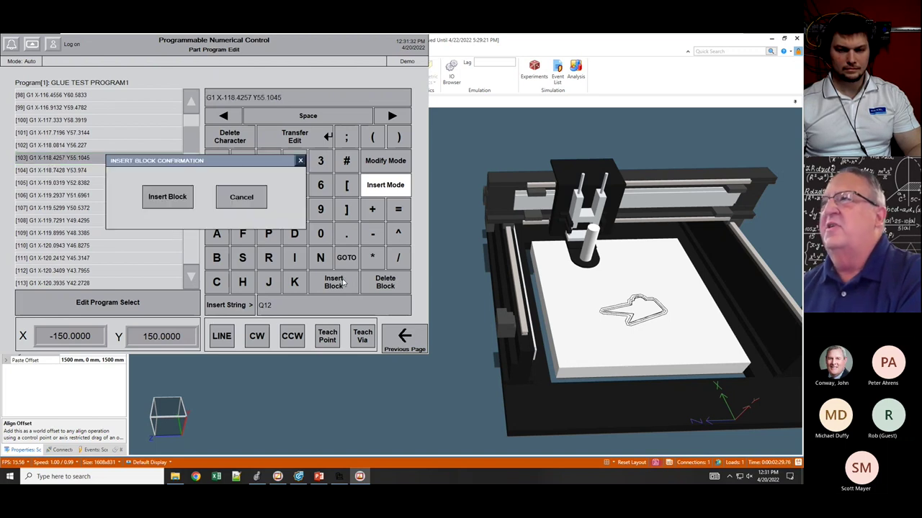
left_click(180, 198)
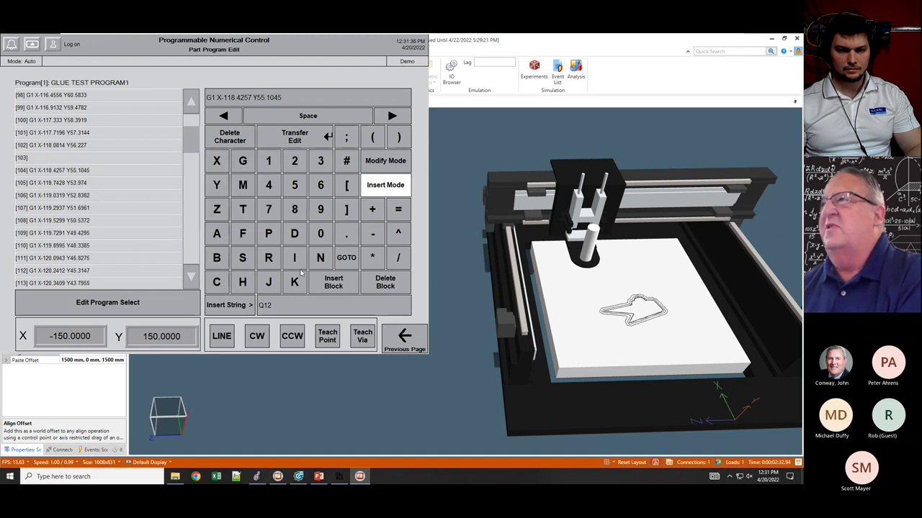
left_click(326, 282)
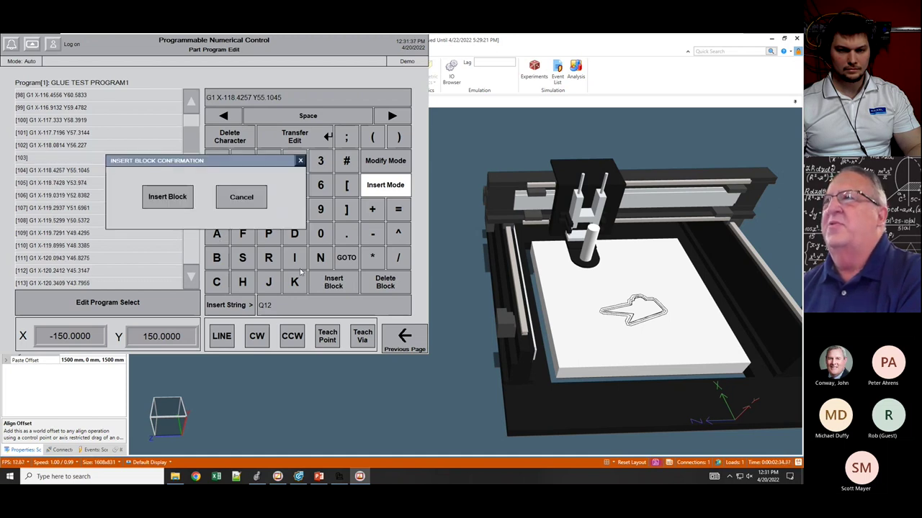
left_click(180, 202)
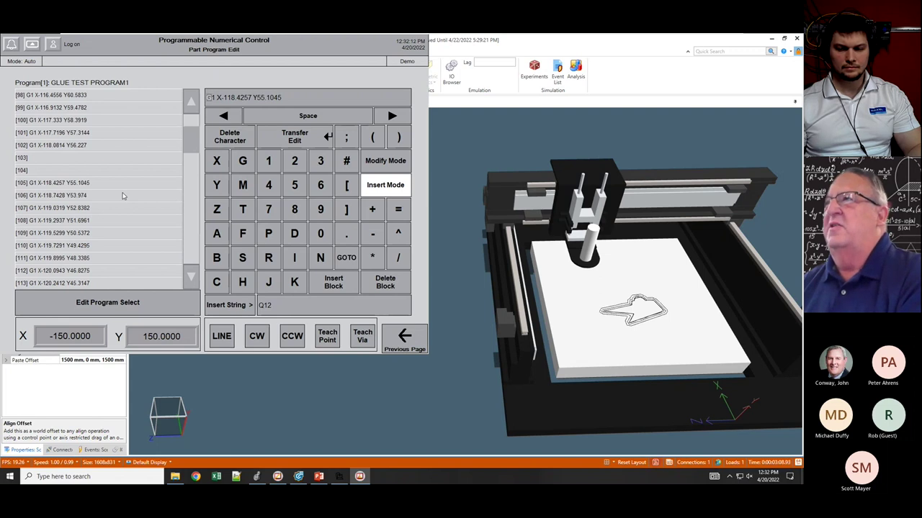
- Fill blank block 104 with the line, CW and CCW codes G01G02G03 plus the taught X-150 Y150 point, and transfer the edit
left_click(45, 163)
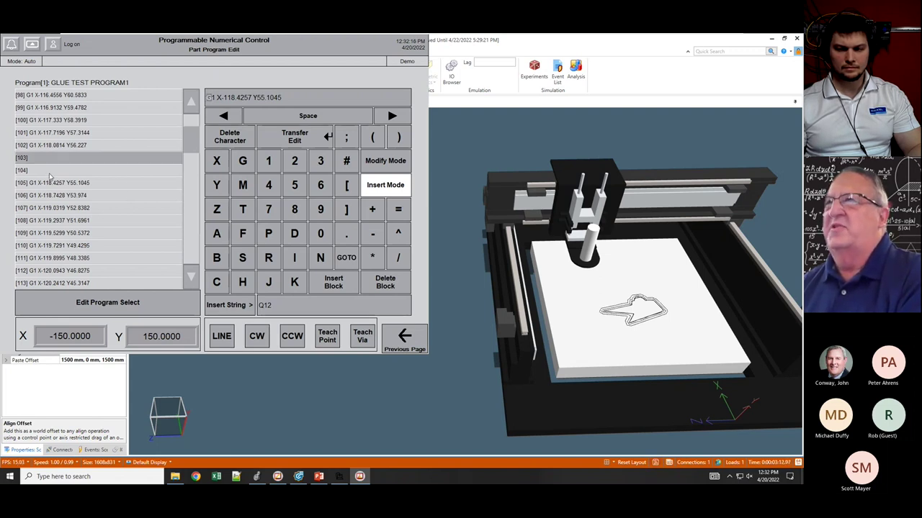
left_click(50, 176)
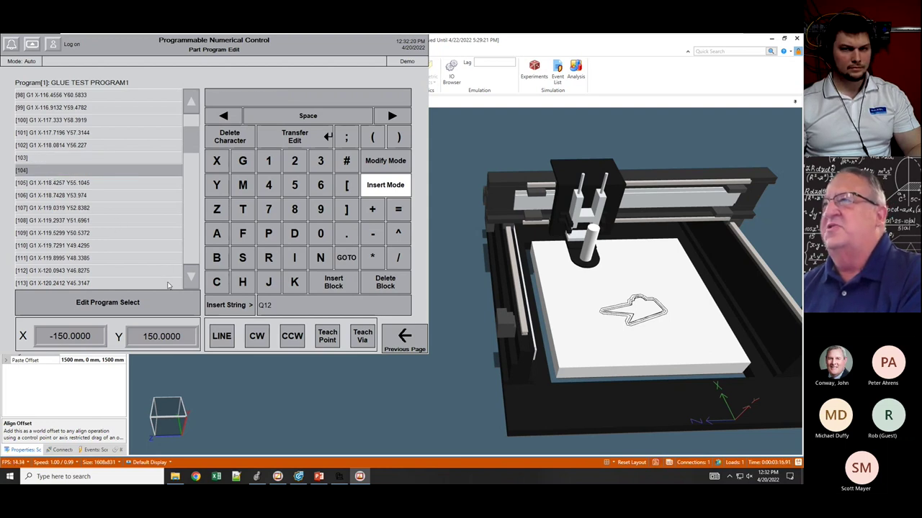
left_click(223, 339)
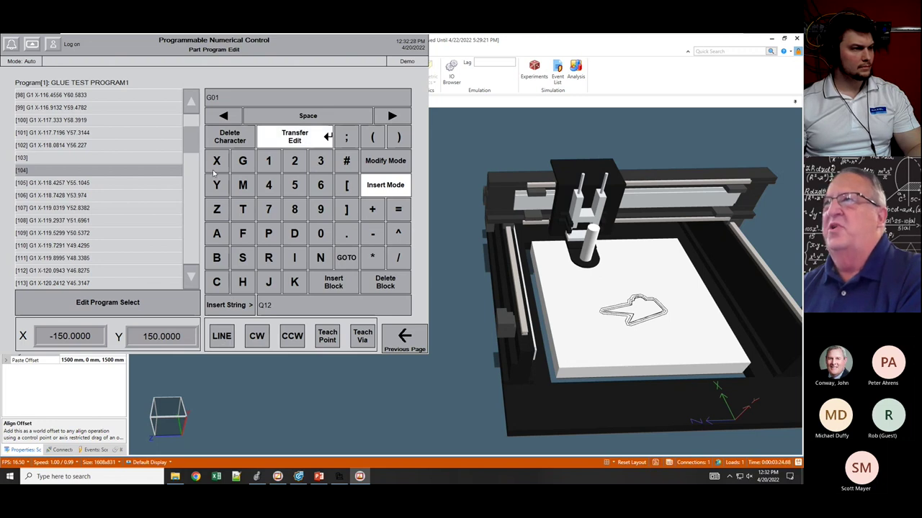
left_click(254, 335)
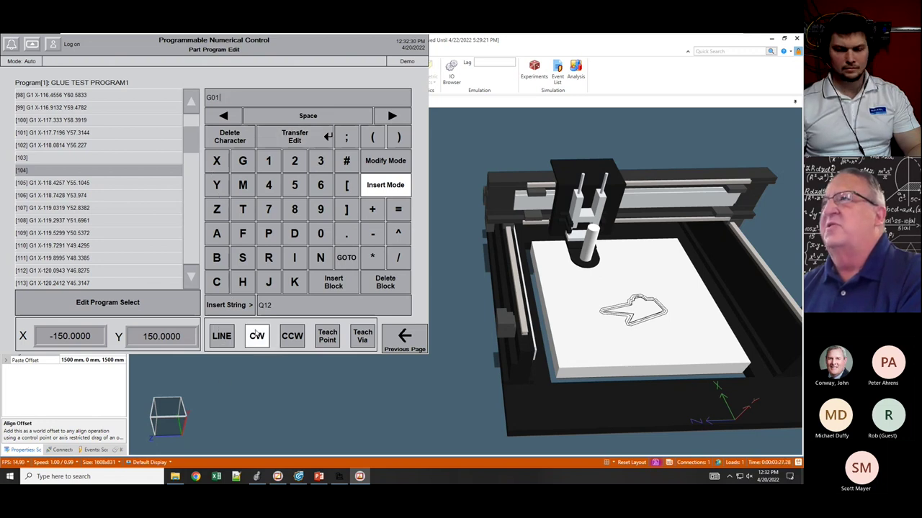
left_click(293, 338)
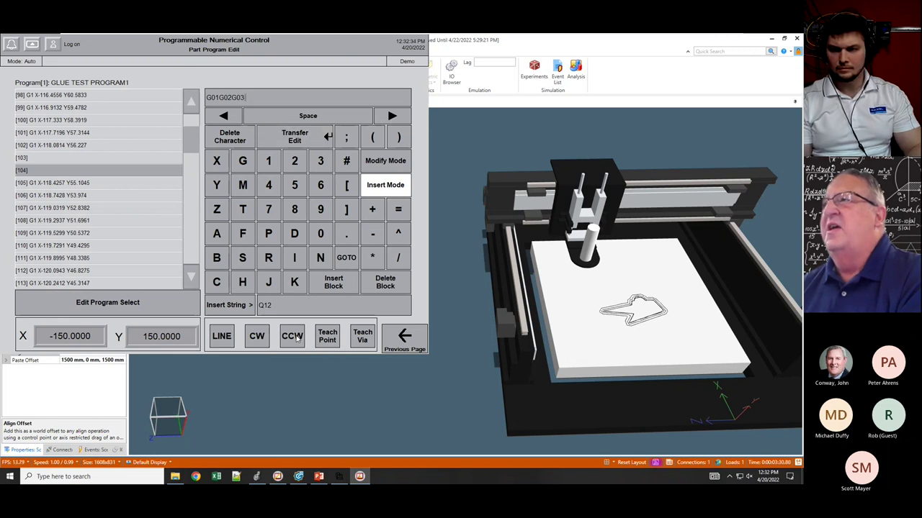
left_click(328, 336)
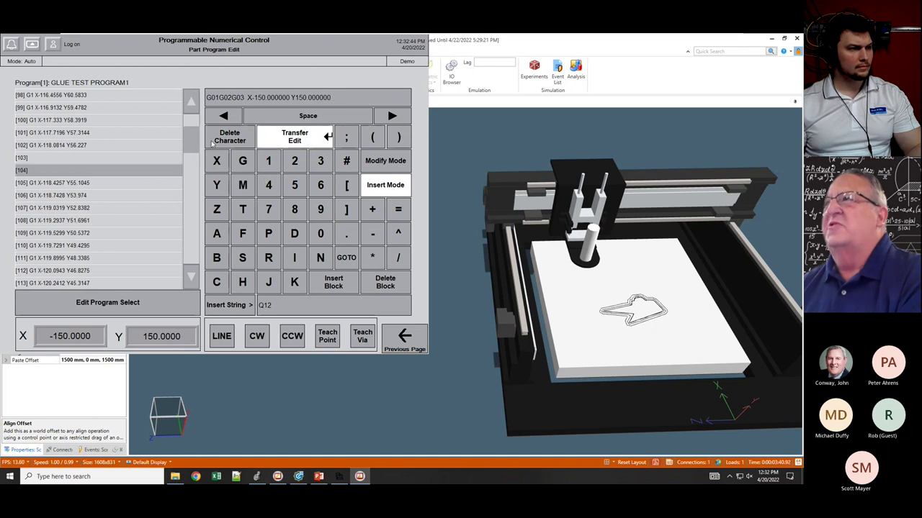
left_click(299, 138)
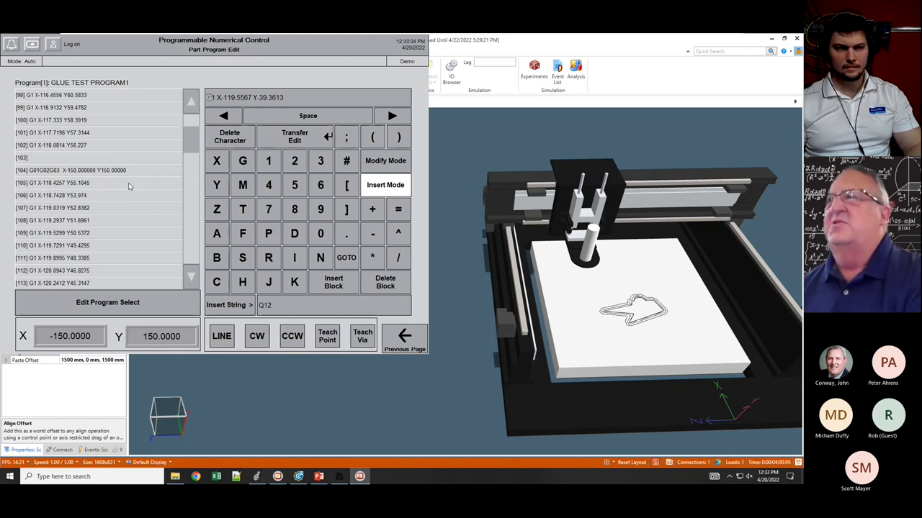
- Delete the taught block 104 and the blank block 103 from the glue program, and return to the station status page
left_click(70, 171)
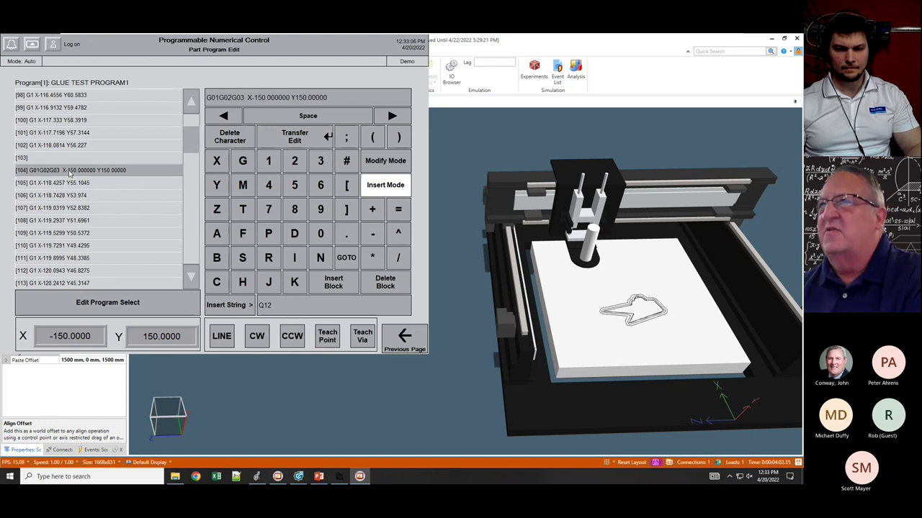
left_click(387, 283)
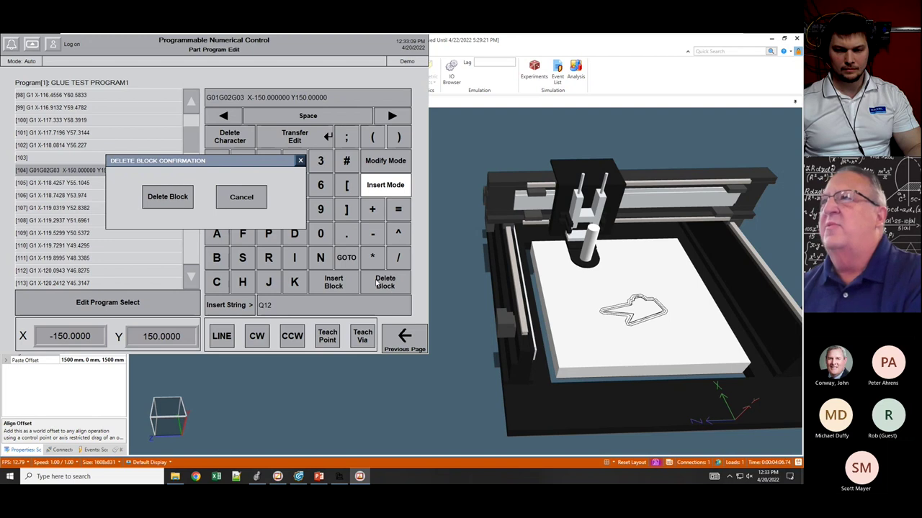
left_click(182, 197)
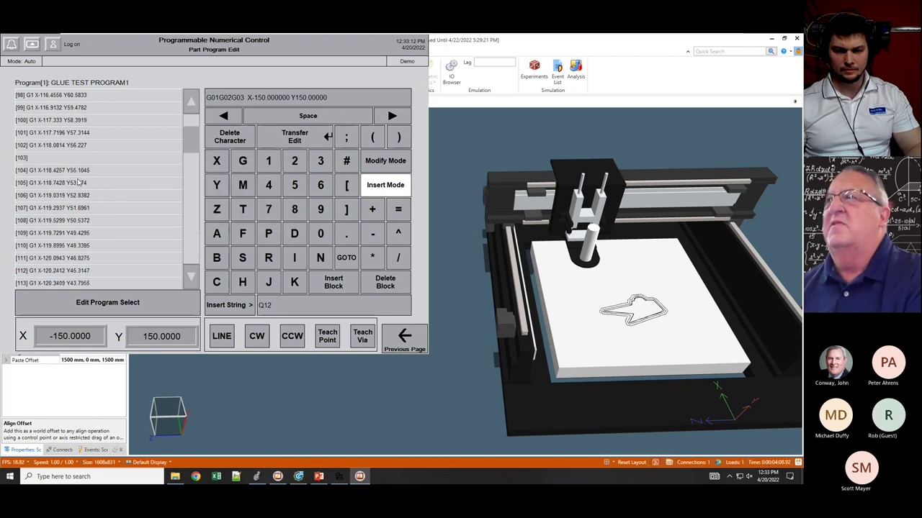
left_click(54, 158)
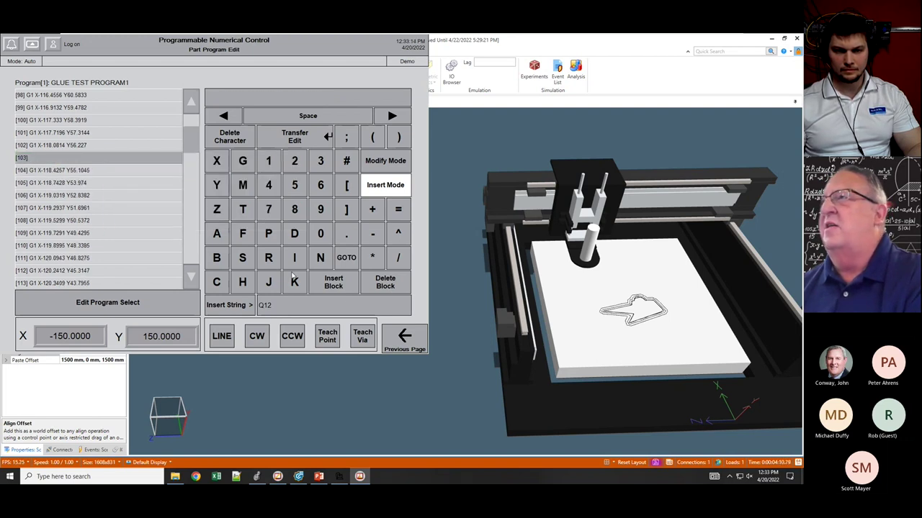
left_click(382, 286)
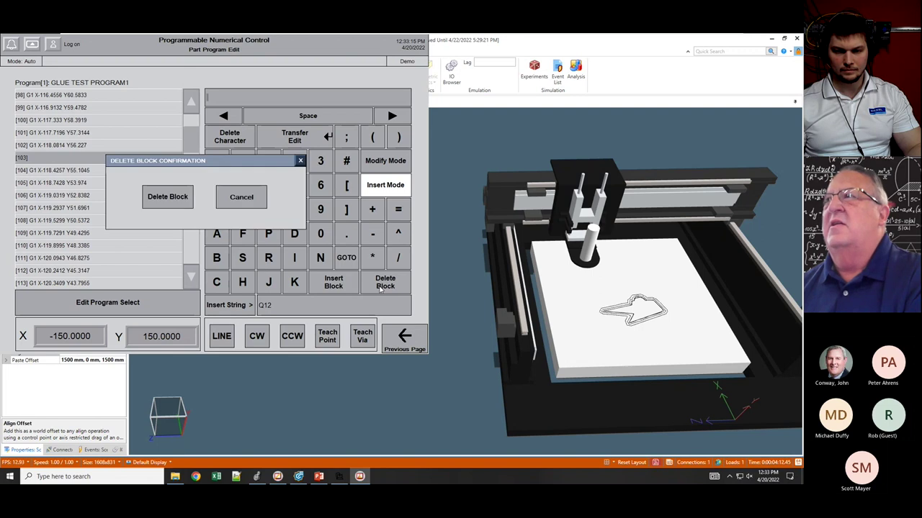
left_click(162, 199)
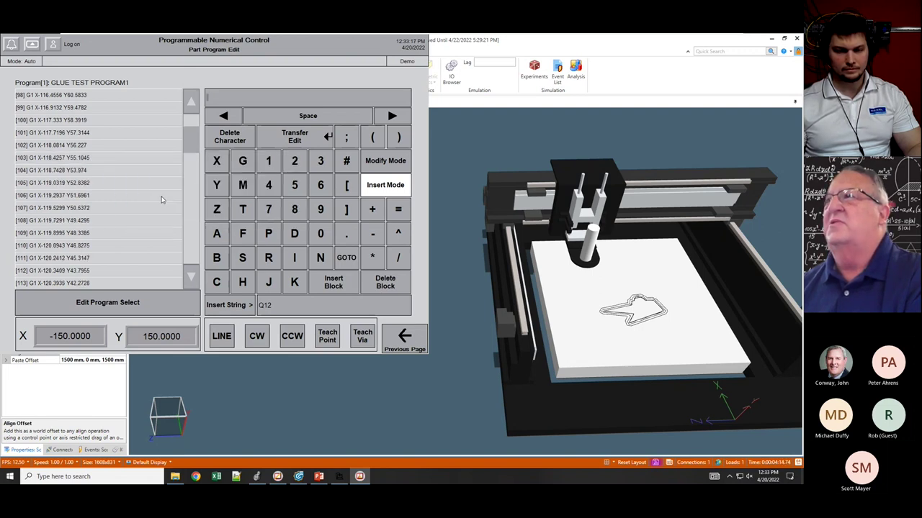
left_click(407, 342)
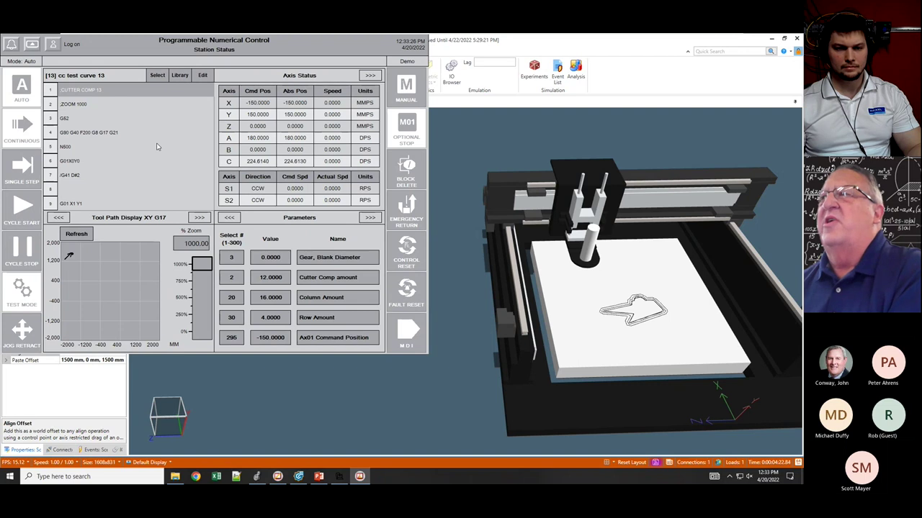
- Review the fixture offsets page with its axis offsets and teach functions, and return to the station status page
left_click(32, 46)
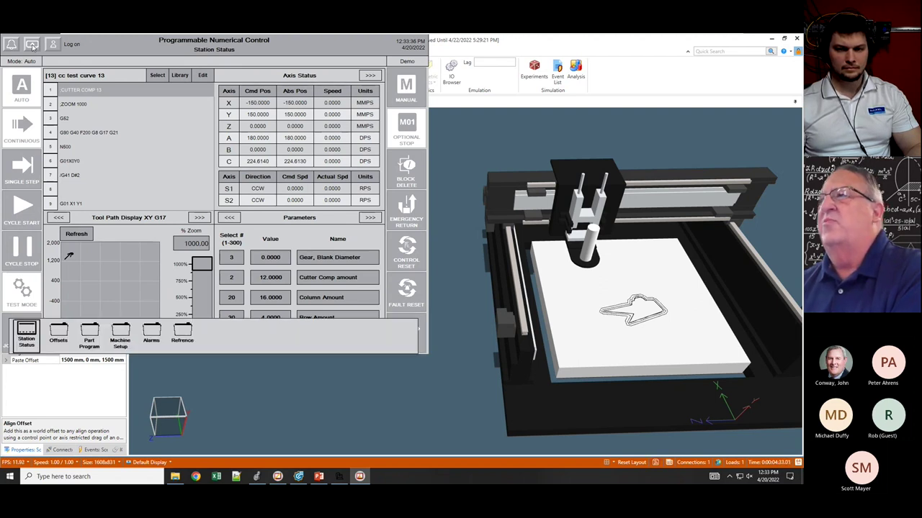
left_click(64, 332)
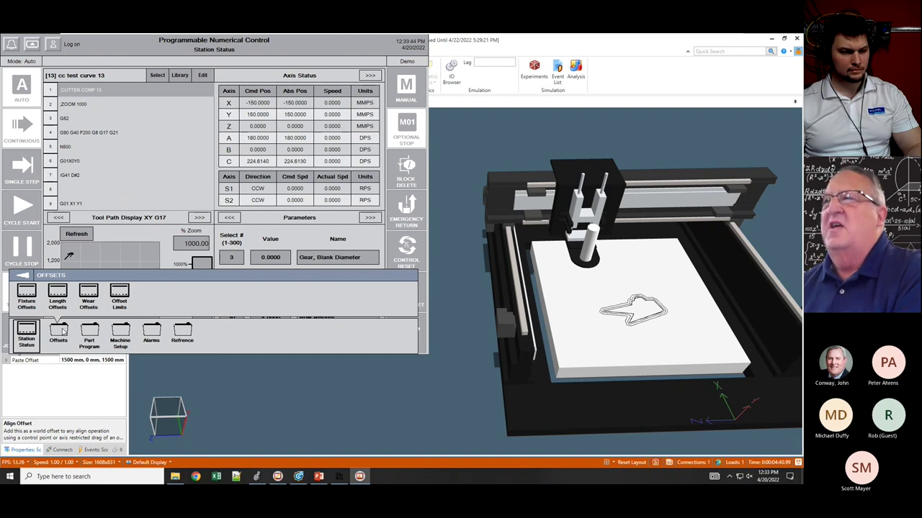
left_click(30, 292)
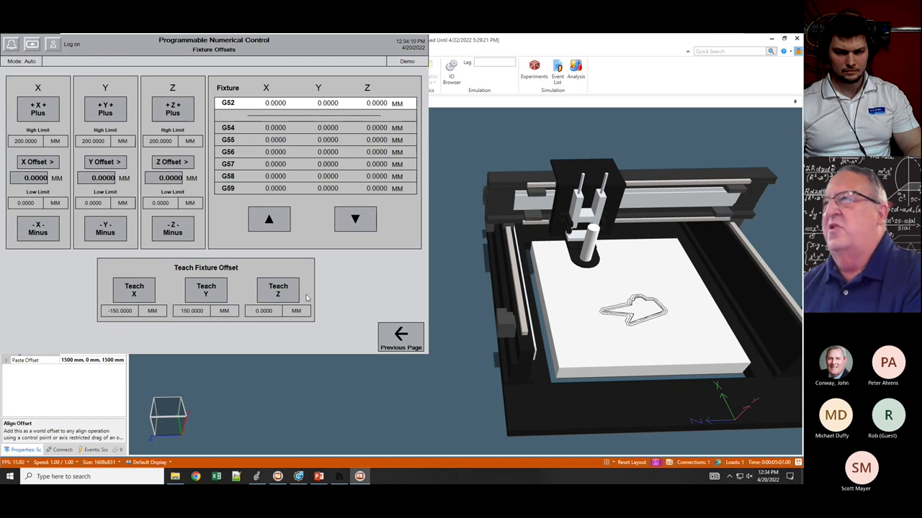
left_click(400, 336)
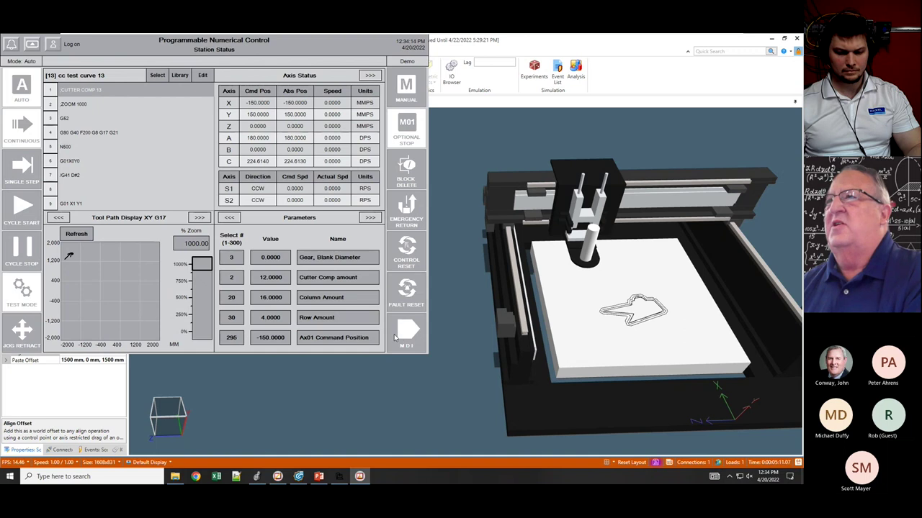
- Review the machine parameters for axis motion, spindle motion, units, machine type and axis limits, and return to station status
left_click(33, 45)
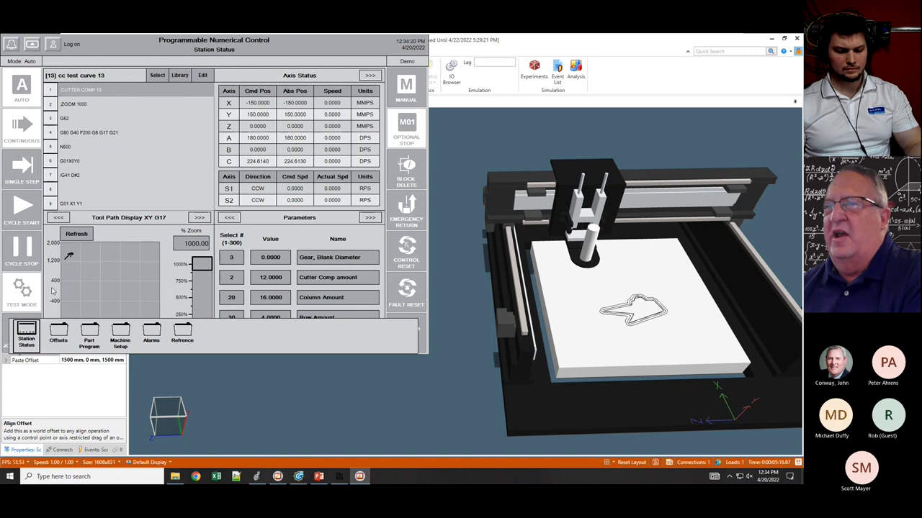
left_click(120, 330)
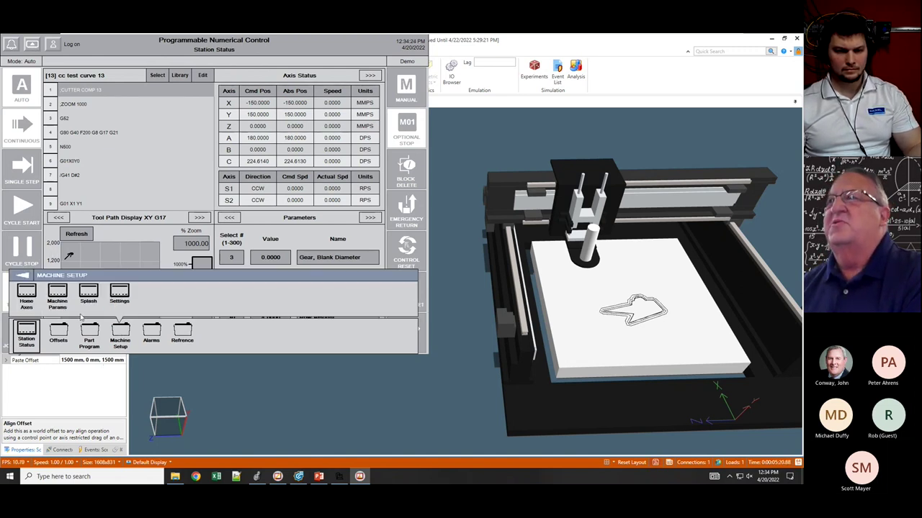
left_click(57, 292)
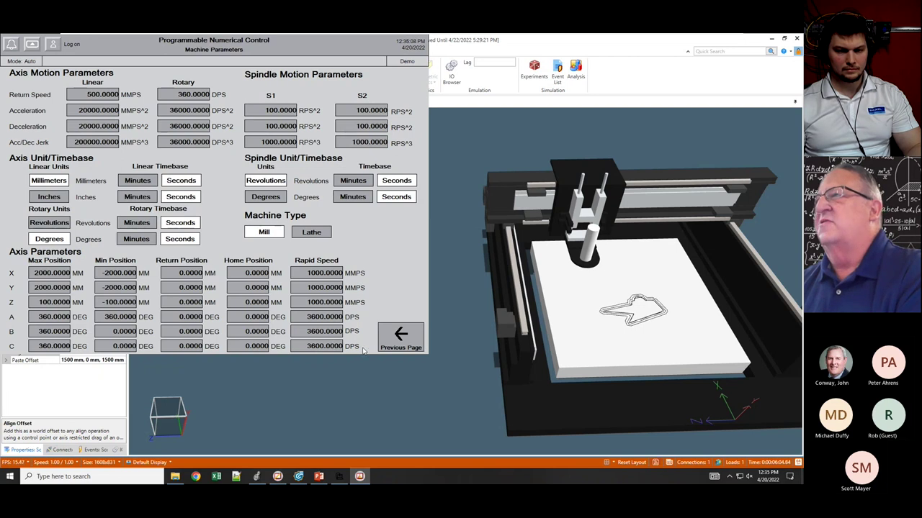
left_click(402, 336)
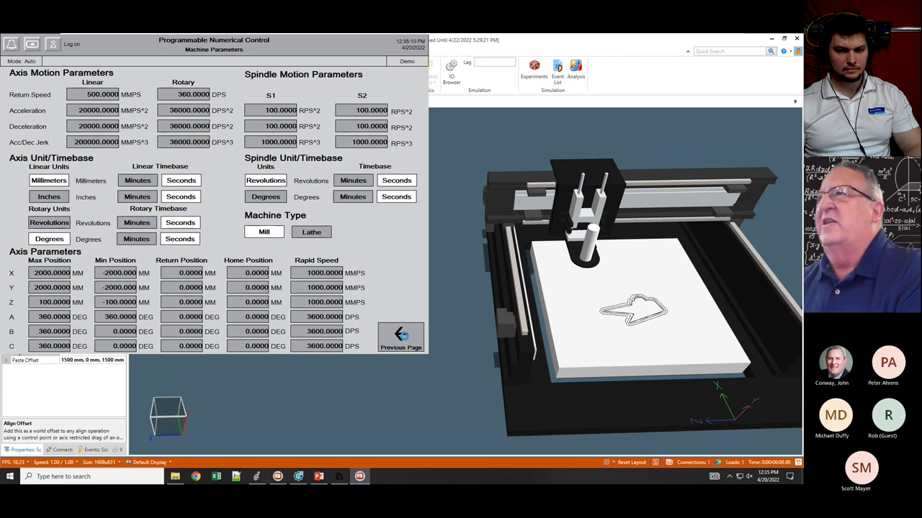
- Open the M and G codes reference page to examine the supported codes, math functions and characters
left_click(32, 45)
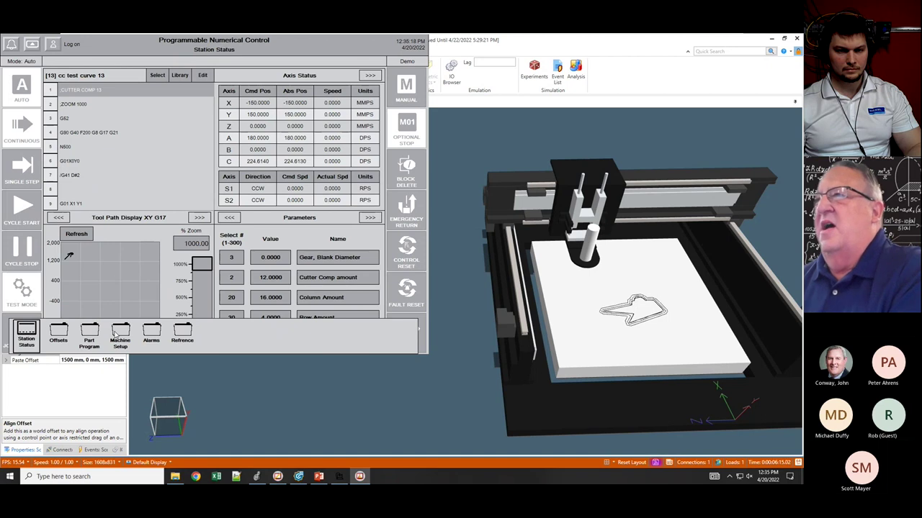
left_click(182, 335)
left_click(26, 293)
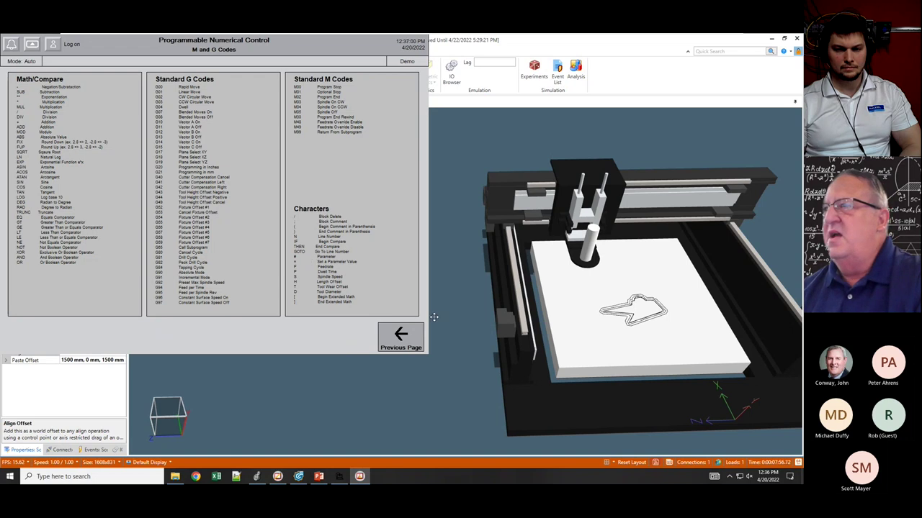
- Leave the M and G codes reference, examine the two examples on the Program Syntax reference page, and return to station status
left_click(404, 335)
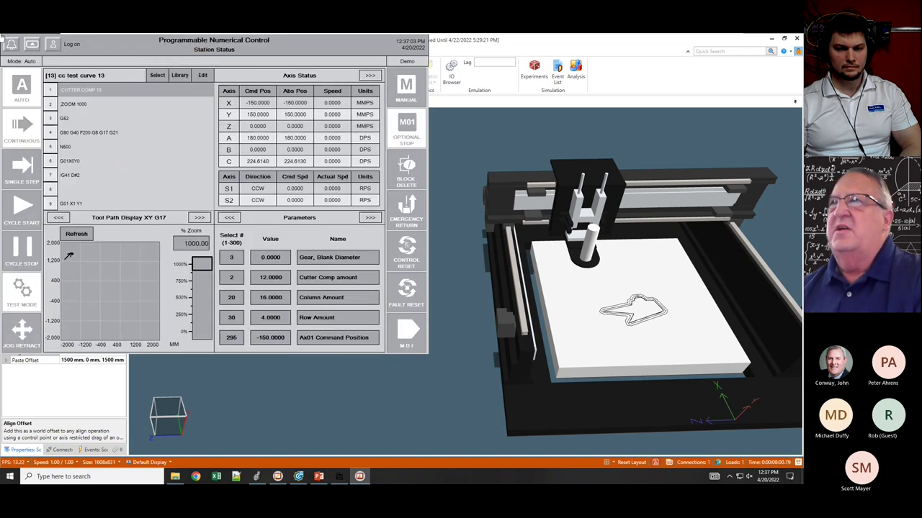
left_click(35, 47)
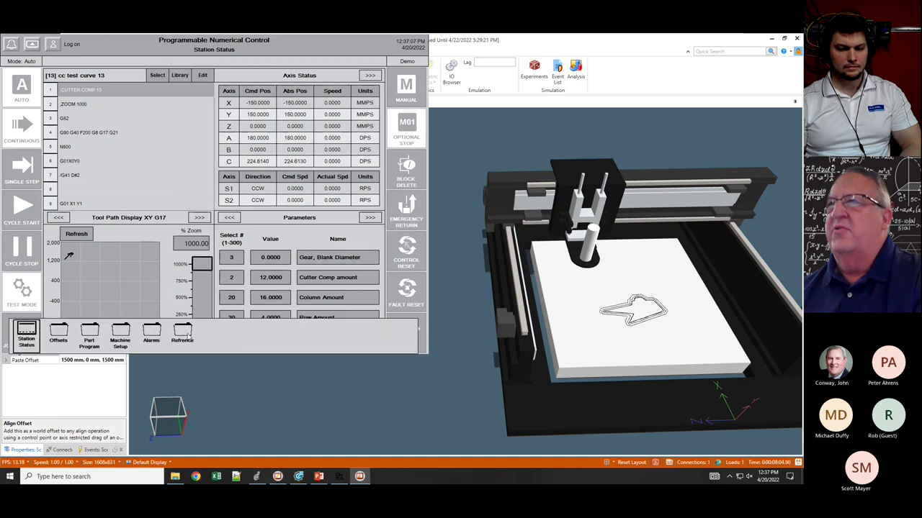
left_click(183, 333)
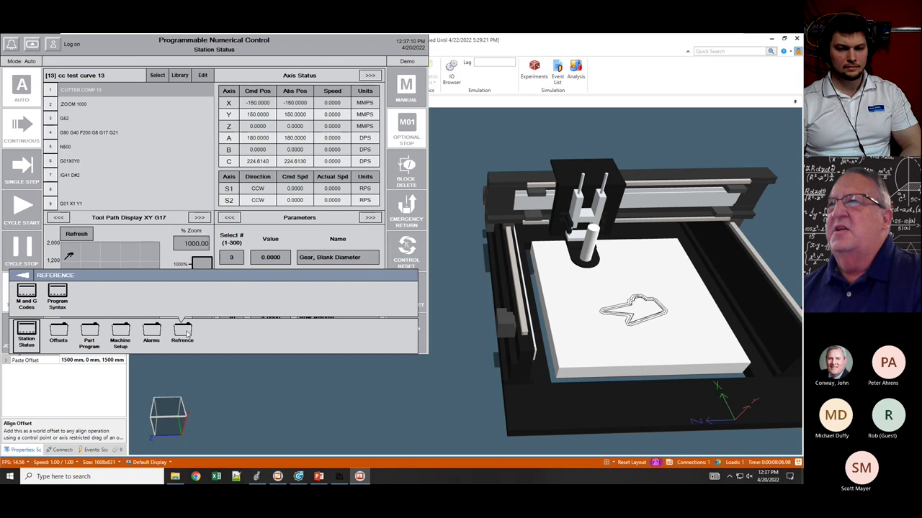
left_click(64, 292)
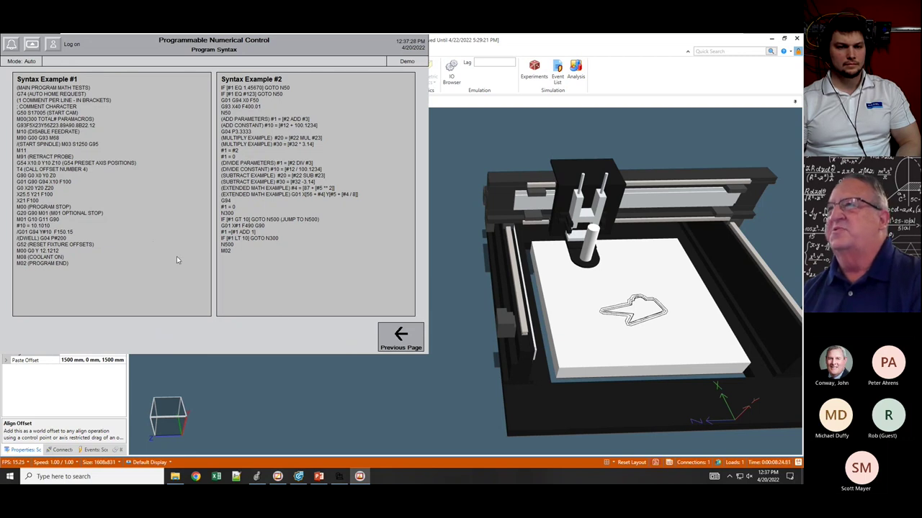
left_click(394, 339)
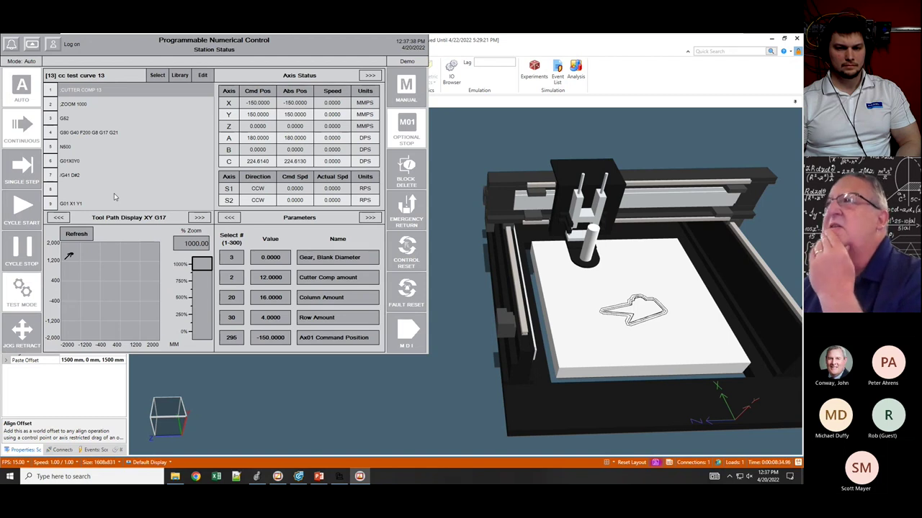
- Switch the machine control from Auto to Manual mode
left_click(408, 92)
left_click(25, 211)
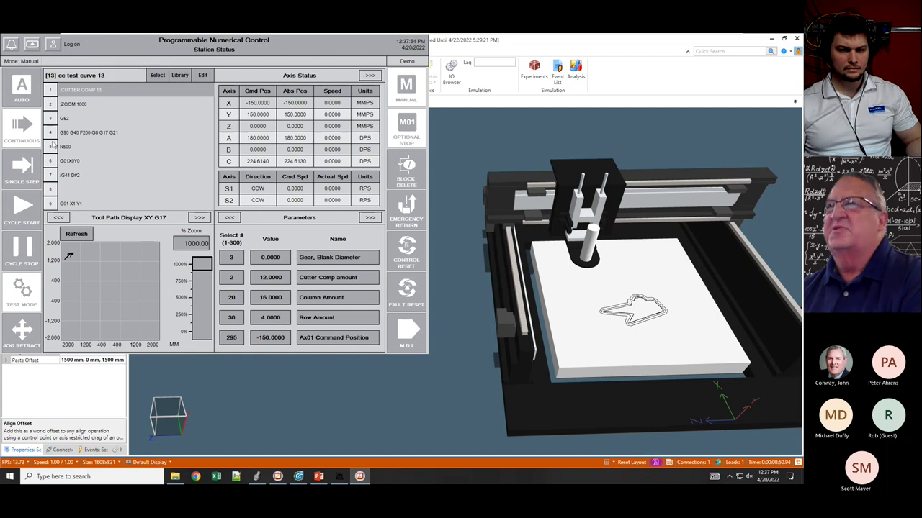
left_click(29, 221)
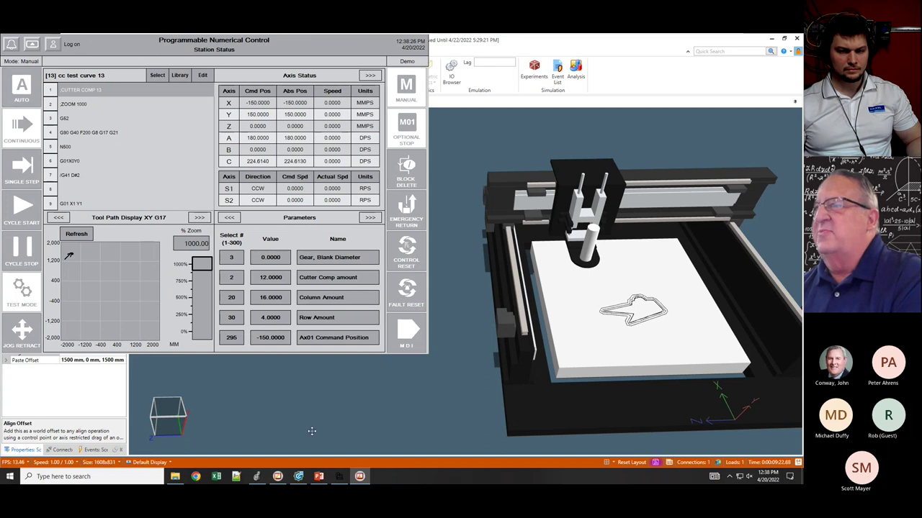
- Switch to the Programmable Numerical Control overview presentation in PowerPoint to show the Emulate 3D Example slide
left_click(318, 476)
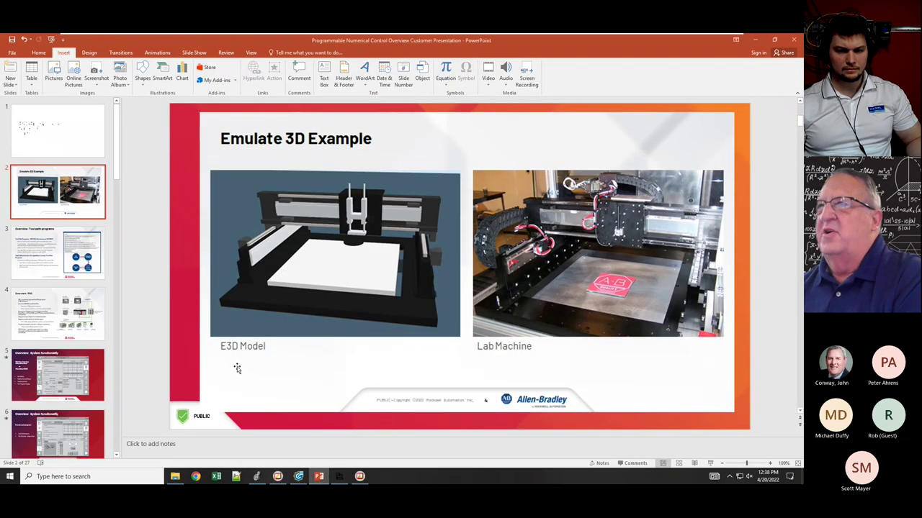